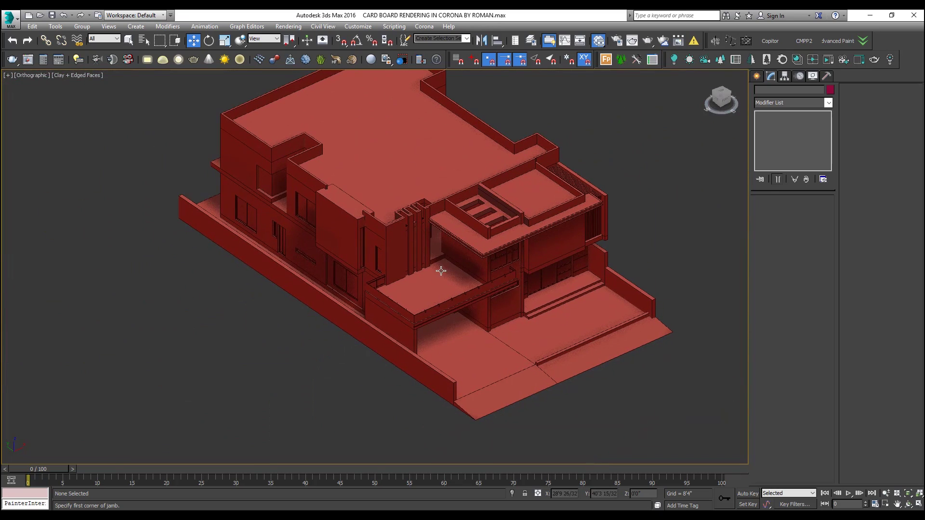
Draw a ground plane around the house in the top view, about 271' long and 313' wide
key("t")
scroll(381, 315, "down", 6)
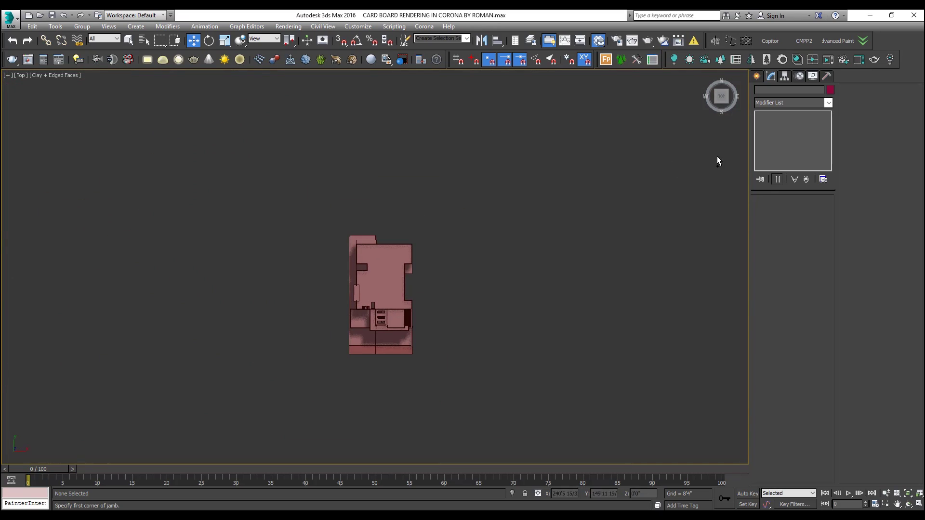
left_click(755, 80)
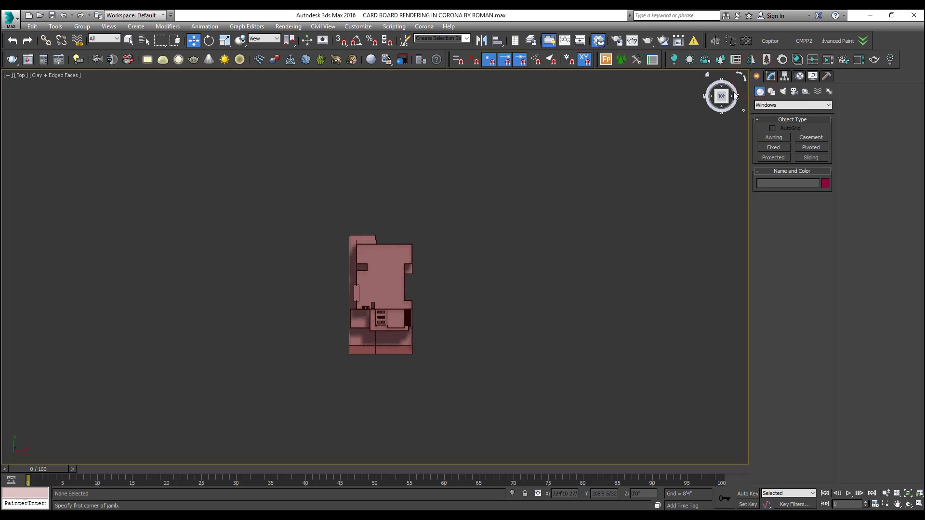
left_click(768, 105)
left_click(771, 112)
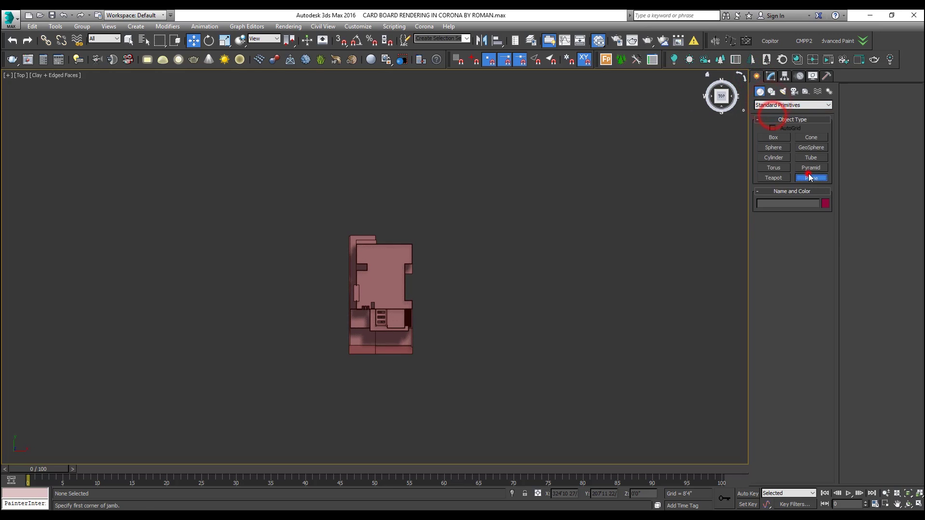
left_click_drag(188, 122, 569, 452)
middle_click_drag(413, 352, 432, 331)
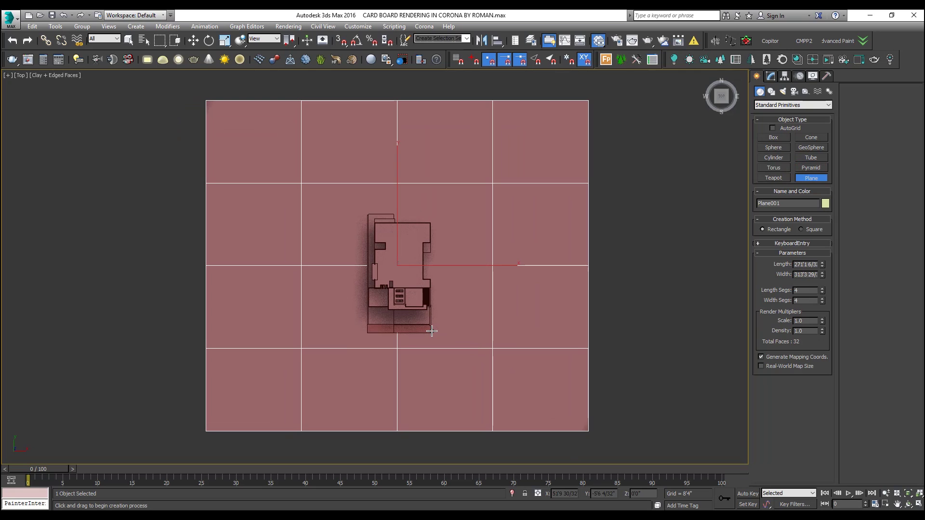
Set up a perspective view of the house from the front corner and show the safe frames
scroll(338, 276, "up", 2)
key("p")
key("z")
middle_click_drag(390, 324, 438, 232, "alt")
scroll(389, 265, "up", 5)
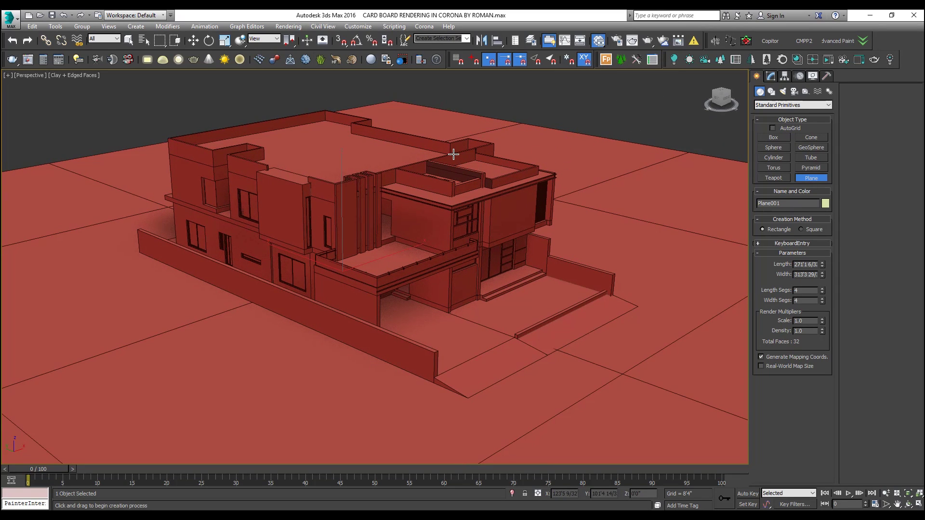
key("shift+f")
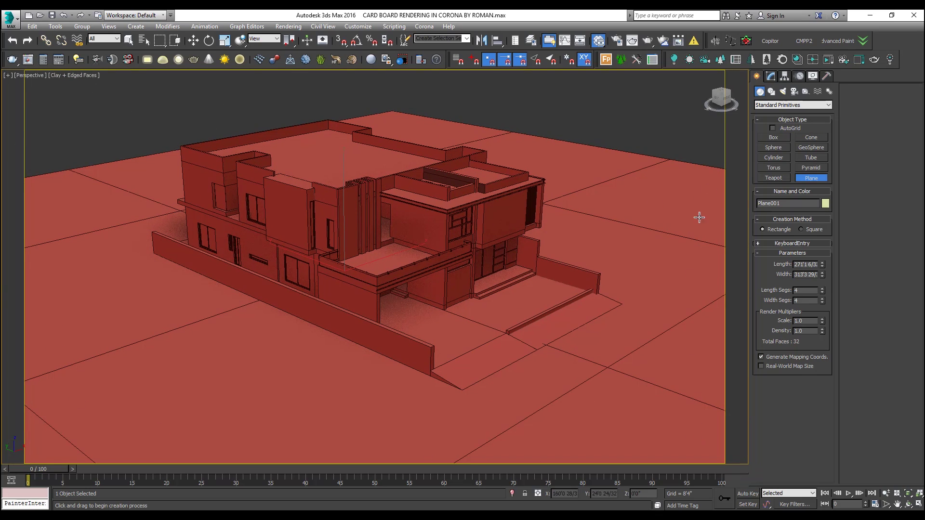
Check the output size in the Corona render setup
left_click(288, 26)
left_click(322, 70)
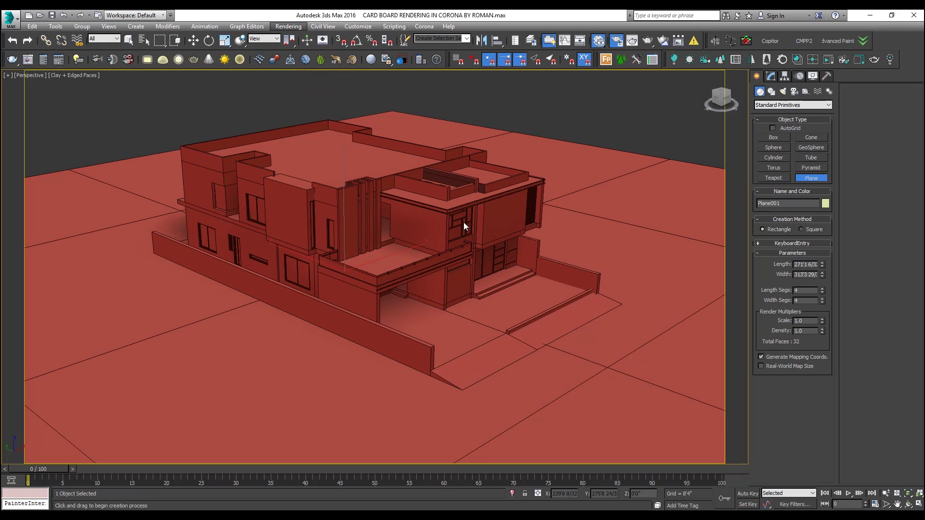
left_click(324, 130)
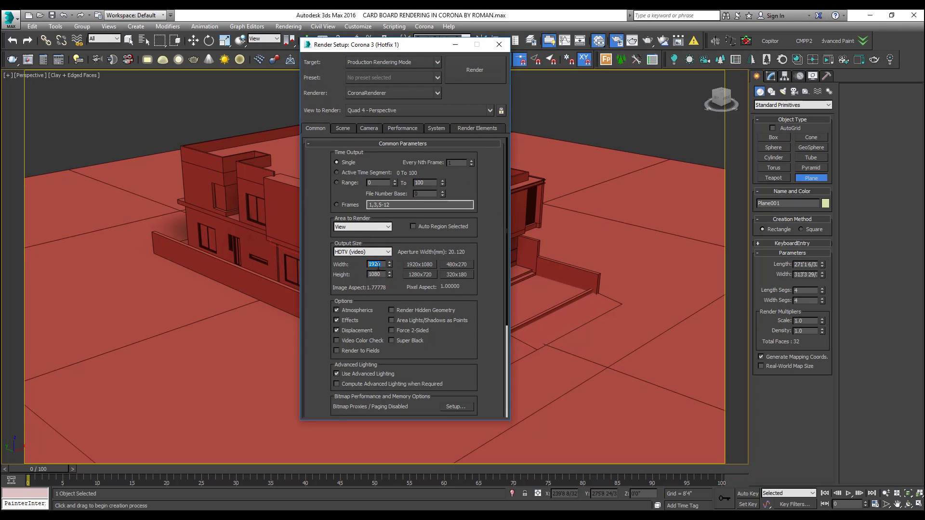
left_click_drag(428, 45, 421, 52)
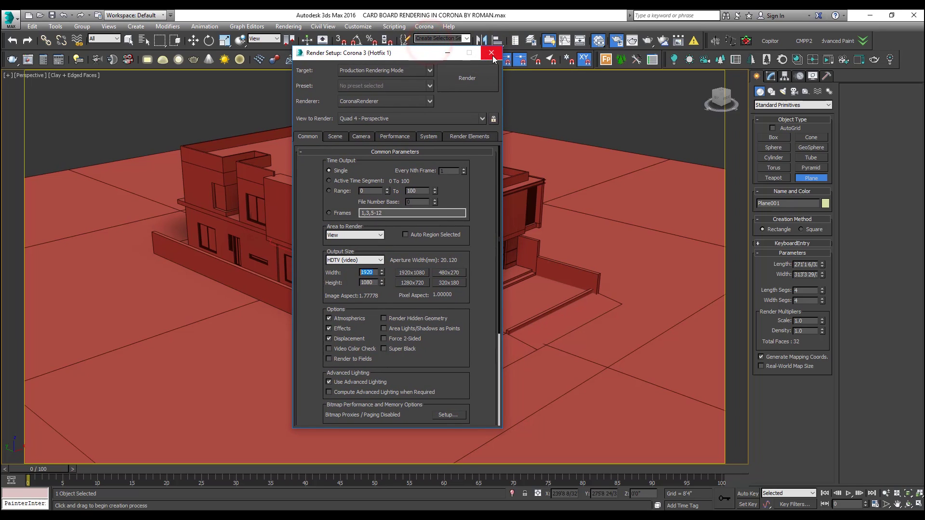
left_click(491, 53)
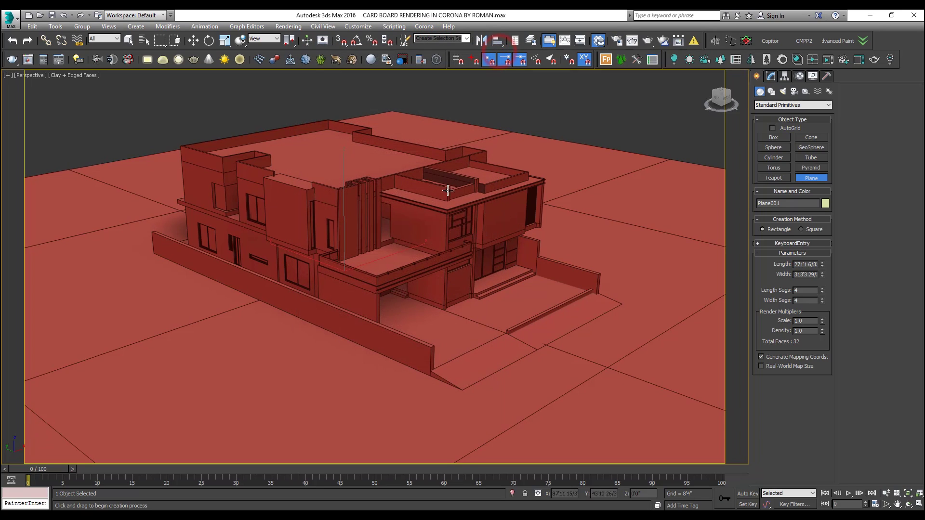
Enlarge the ground plane to about 821' long and 845' wide
key("w")
left_click(771, 77)
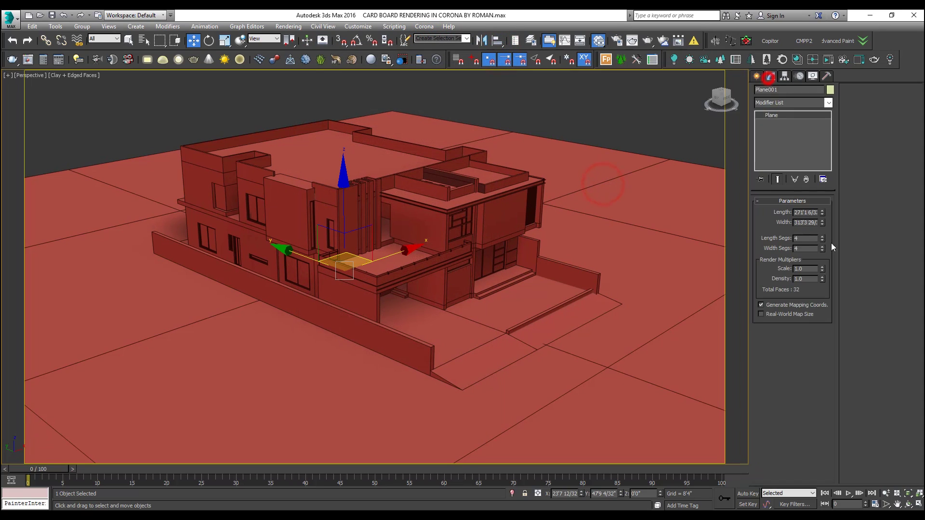
left_click_drag(823, 212, 818, 112)
left_click_drag(823, 225, 819, 202)
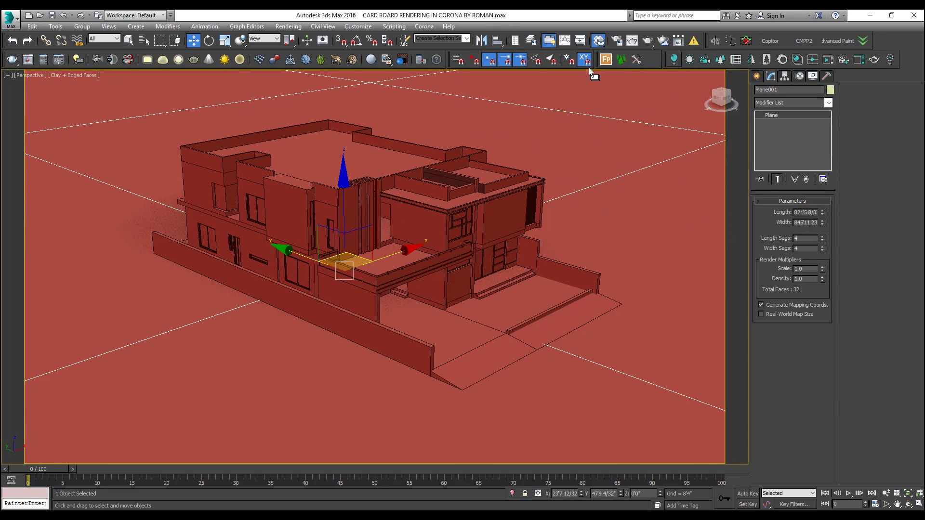
Place a targeted Corona camera in the top view, aimed at the house from its front-left corner, and look through it in shaded mode
left_click(470, 220)
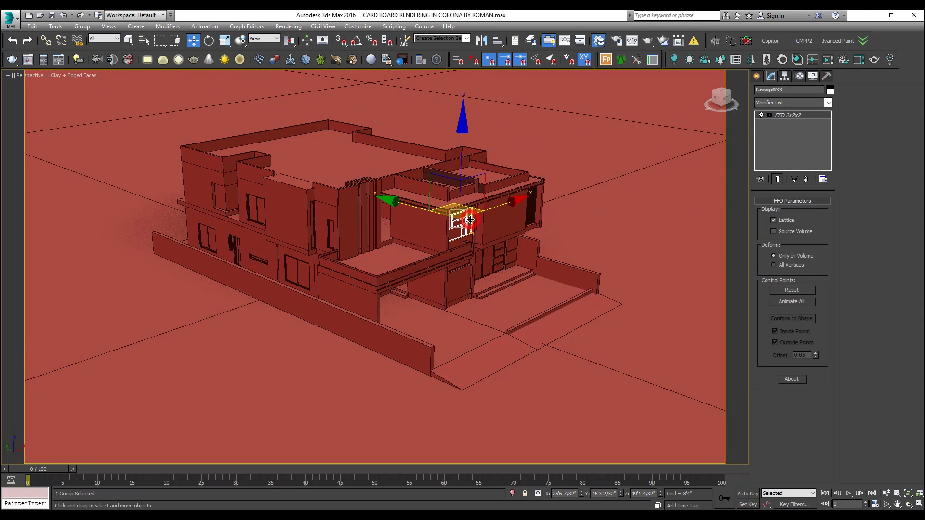
key("t")
scroll(433, 296, "up", 6)
scroll(437, 304, "down", 6)
scroll(437, 305, "down", 3)
key("F3")
left_click(477, 357)
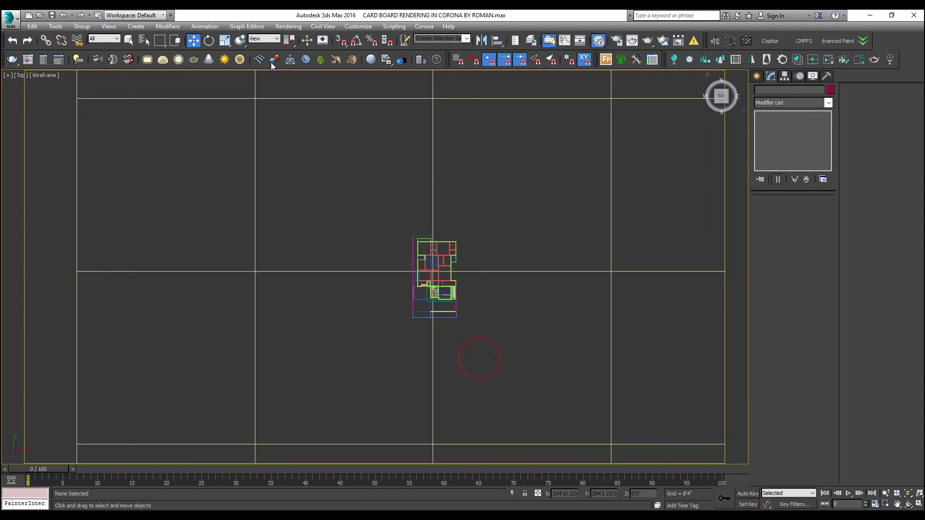
left_click(704, 59)
left_click_drag(364, 380, 447, 283)
key("c")
mouse_move(432, 248)
middle_mouse_down()
mouse_move(443, 287)
mouse_move(417, 302)
mouse_move(418, 330)
middle_mouse_up()
key("F3")
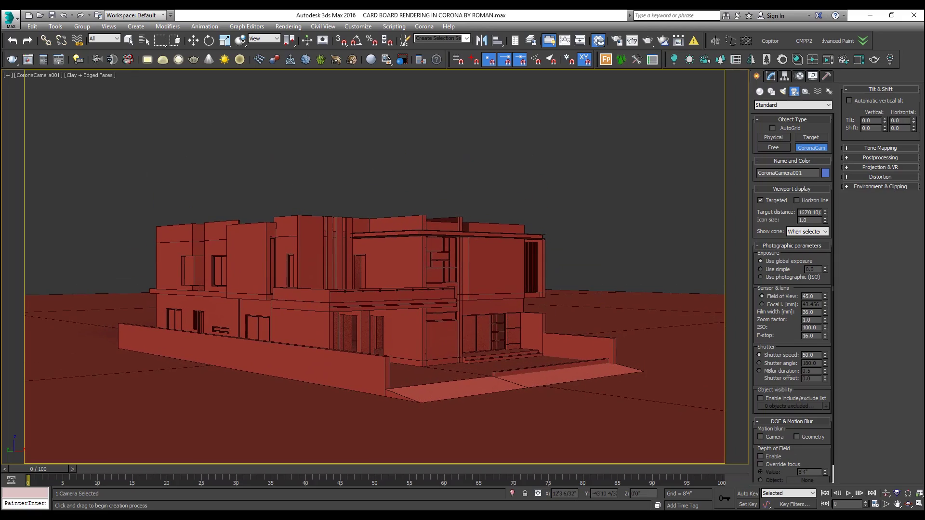
Orbit and pan the Corona camera to frame the whole house from an elevated angle
left_click(907, 504)
left_click_drag(434, 310, 437, 327)
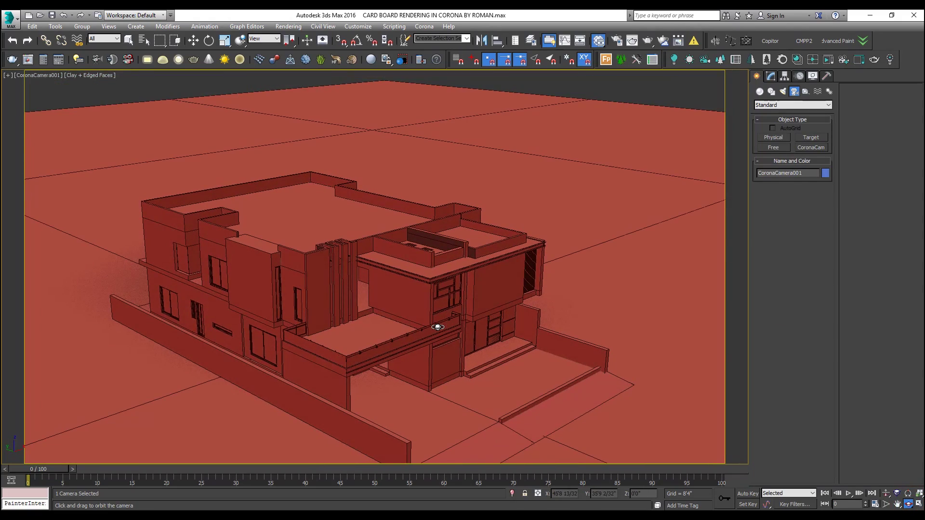
middle_click_drag(445, 349, 437, 293)
left_click_drag(436, 288, 436, 307)
middle_click_drag(436, 307, 450, 286)
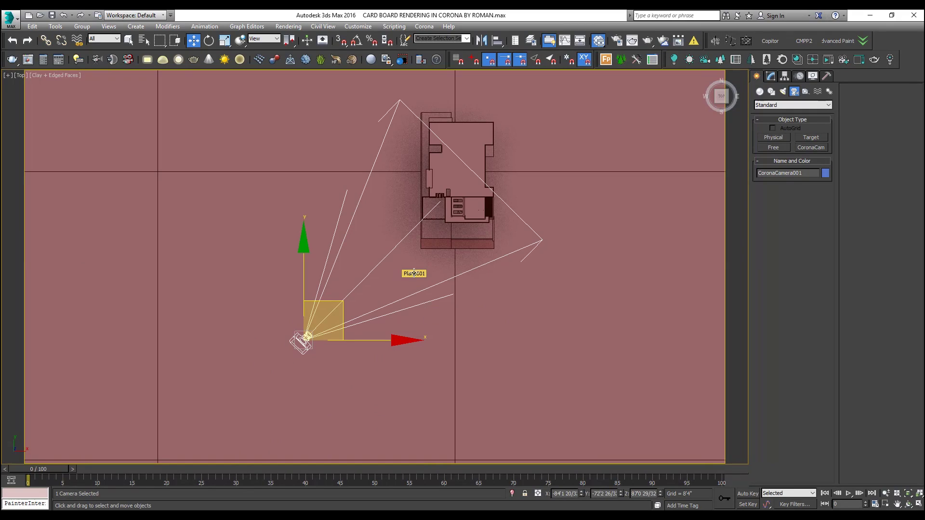
Draw a rectangular Corona light on the side of the house opposite the camera in the top view
key("F3")
left_click(413, 273)
left_click(783, 92)
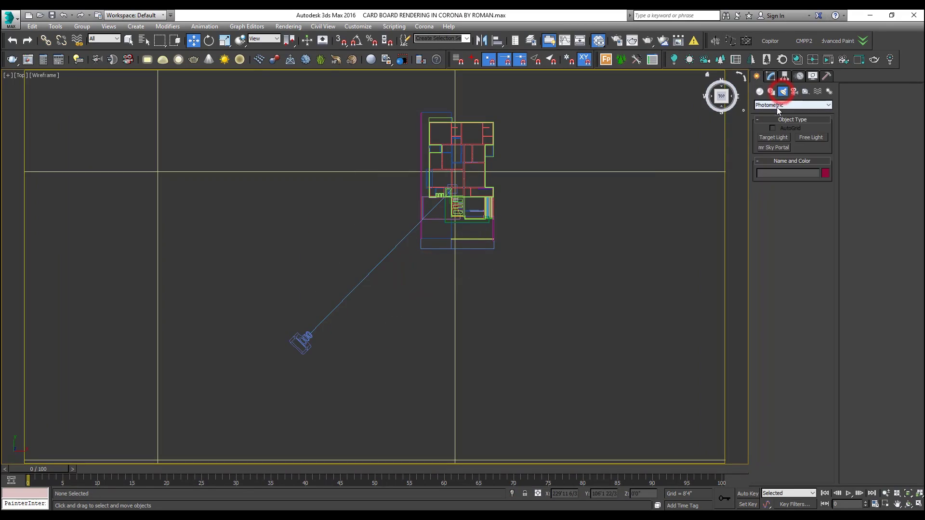
left_click(673, 61)
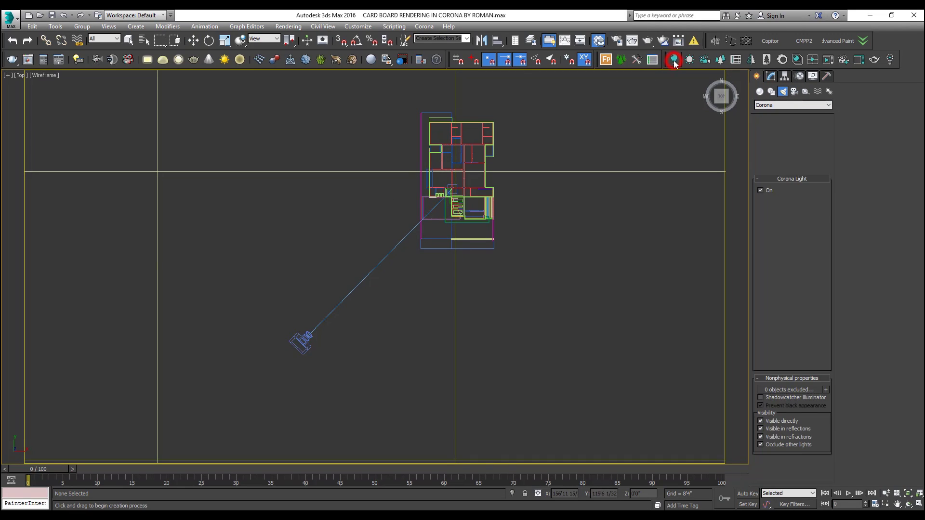
left_click(790, 268)
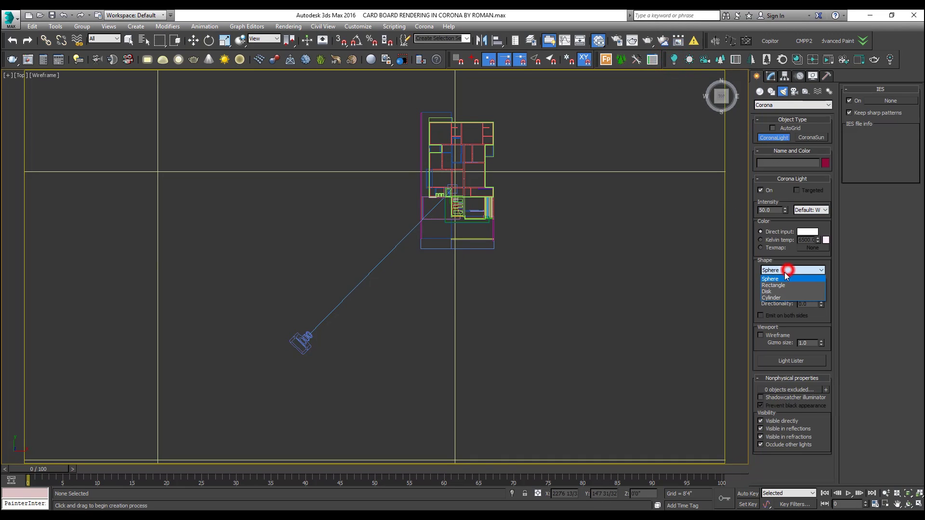
left_click(774, 284)
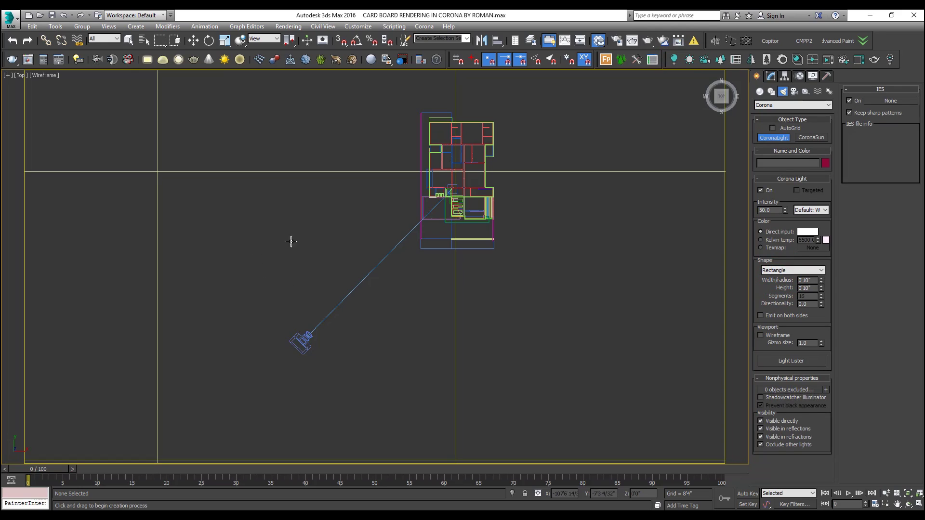
left_click_drag(626, 299, 473, 401)
Raise the rectangular light above the ground plane and position it beside the front of the house
key("w")
mouse_move(547, 327)
middle_mouse_down("alt")
mouse_move(581, 283)
mouse_move(543, 309)
middle_mouse_up("alt")
key("F3")
mouse_move(553, 309)
left_mouse_down()
mouse_move(553, 295)
mouse_move(539, 374)
left_mouse_up()
middle_click_drag(539, 375, 460, 331, "alt")
left_click_drag(499, 298, 525, 324)
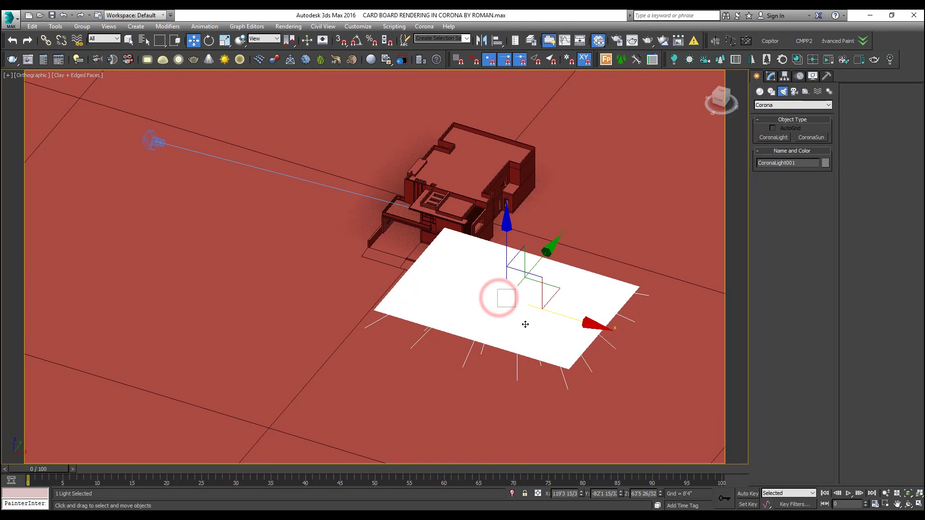
Rotate the rectangular light to about 49° X, -12° Y and 36° Z so it tilts toward the house
key("e")
left_click_drag(511, 351, 510, 343)
middle_click_drag(510, 343, 553, 331, "alt")
mouse_move(554, 301)
left_mouse_down()
mouse_move(579, 333)
mouse_move(554, 301)
left_mouse_up()
middle_click_drag(554, 301, 644, 289, "alt")
key("w")
key("e")
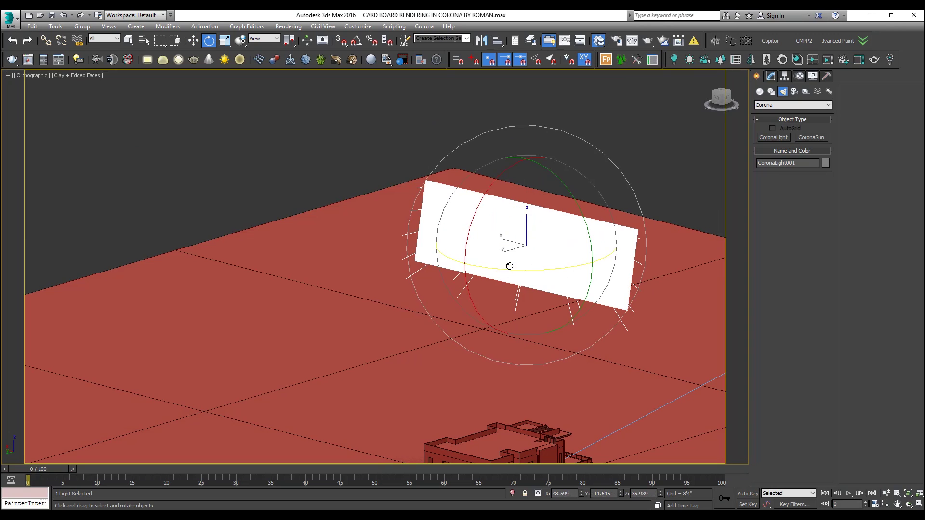
middle_click_drag(486, 270, 507, 195, "alt")
key("w")
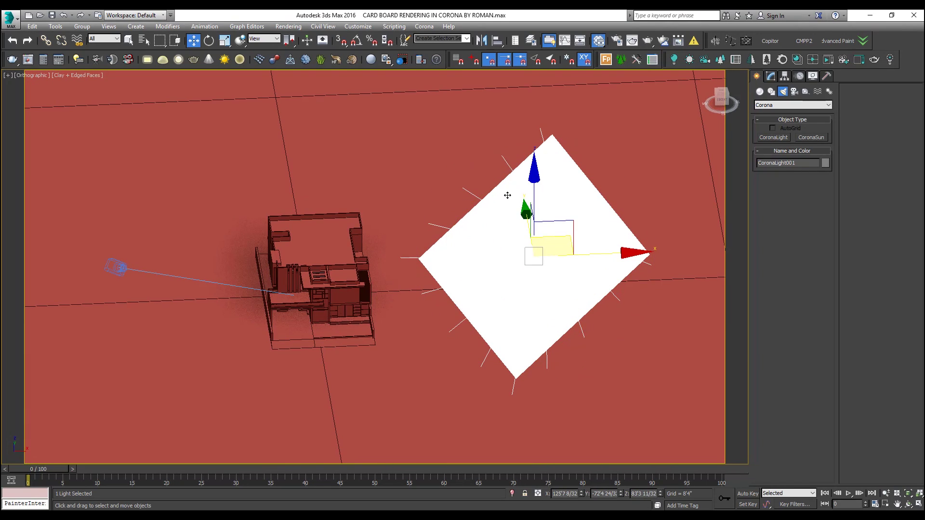
middle_click_drag(492, 240, 433, 293, "alt")
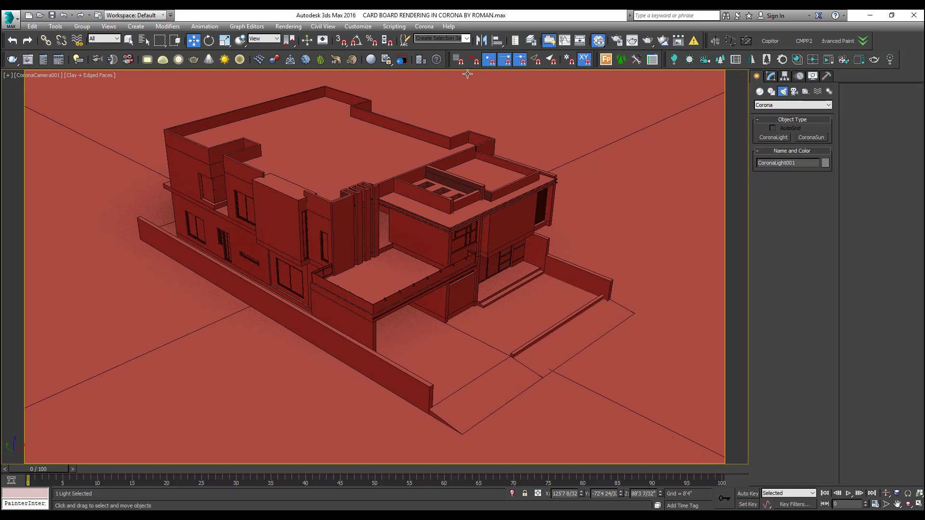
Open the Slate Material Editor and delete the existing CoronaMtl node
key("m")
double_click(396, 114)
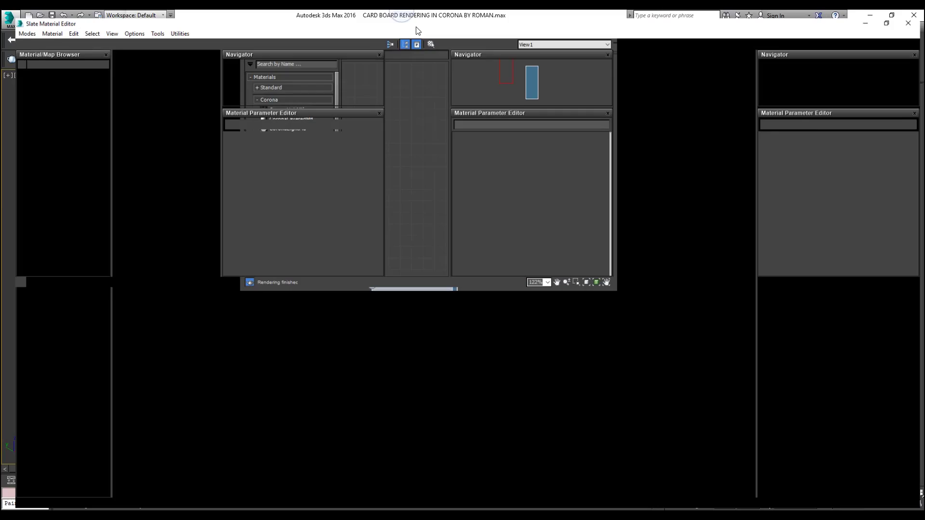
left_click(539, 116)
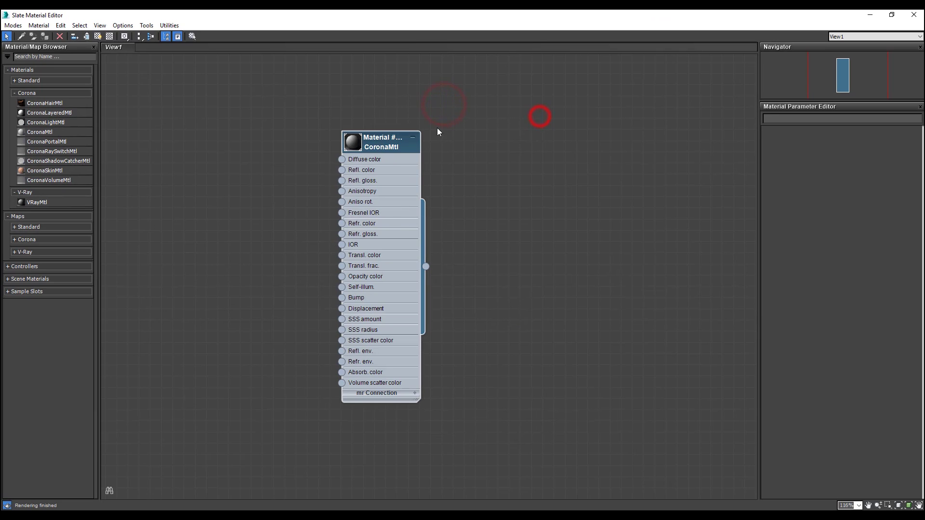
key("Delete")
Add a new CoronaMtl material to the empty node view
right_click(250, 198)
left_click(275, 215)
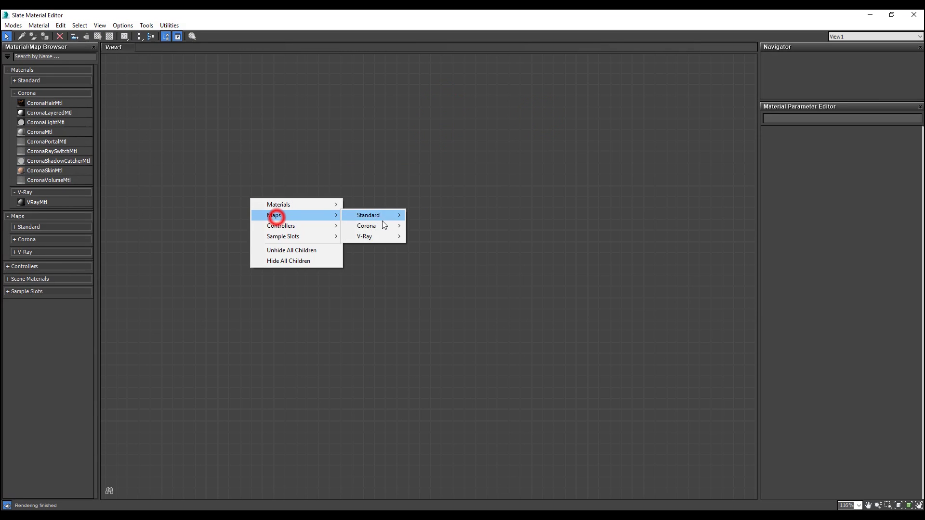
left_click(381, 230)
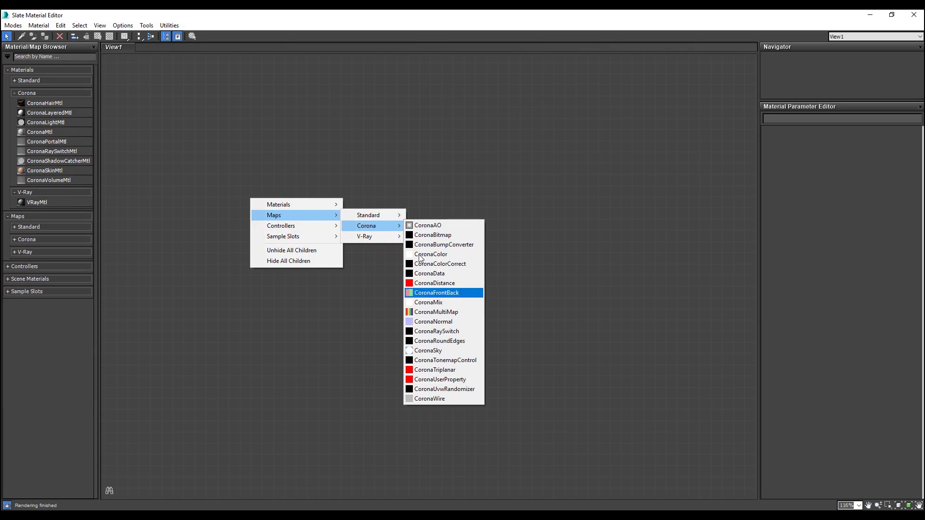
left_click(320, 206)
left_click(376, 217)
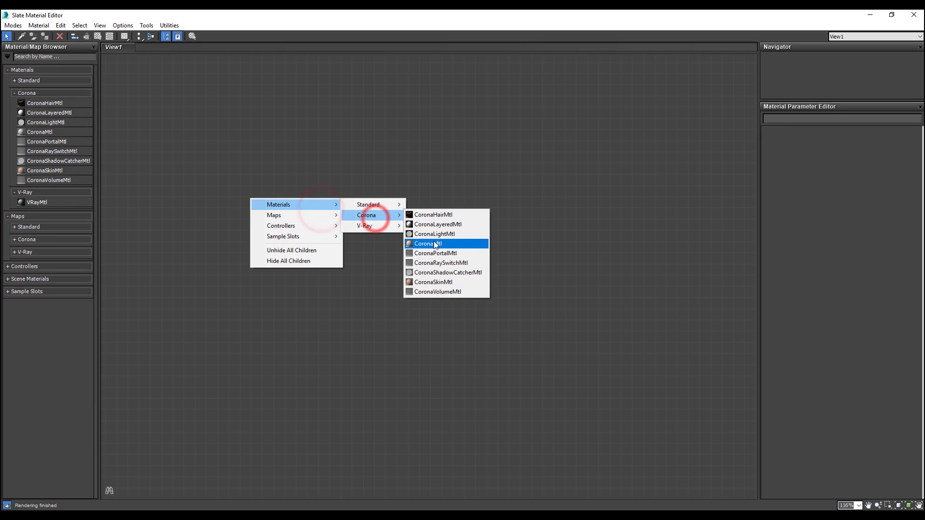
left_click(433, 241)
Select all objects in the scene and assign the new CoronaMtl material to the selection
left_click_drag(381, 14, 686, 121)
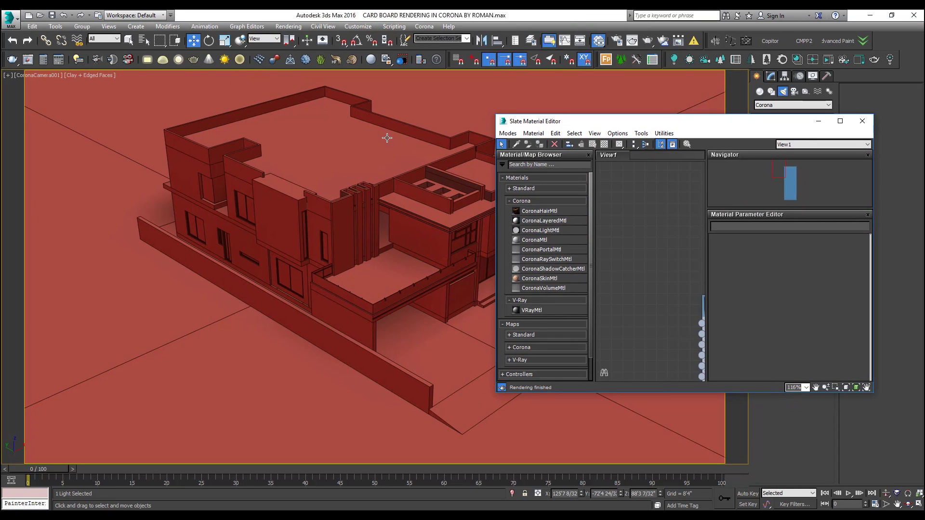
key("ctrl+a")
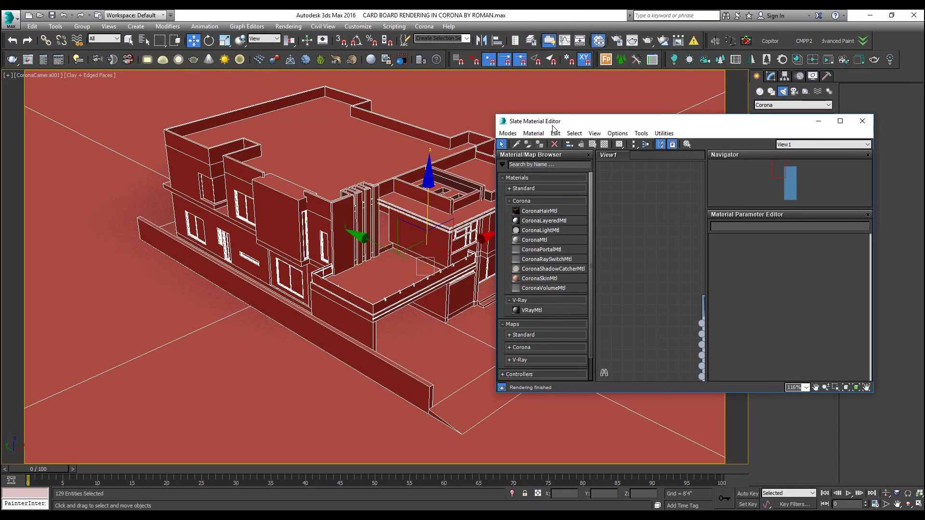
left_click_drag(553, 126, 517, 117)
scroll(601, 236, "down", 4)
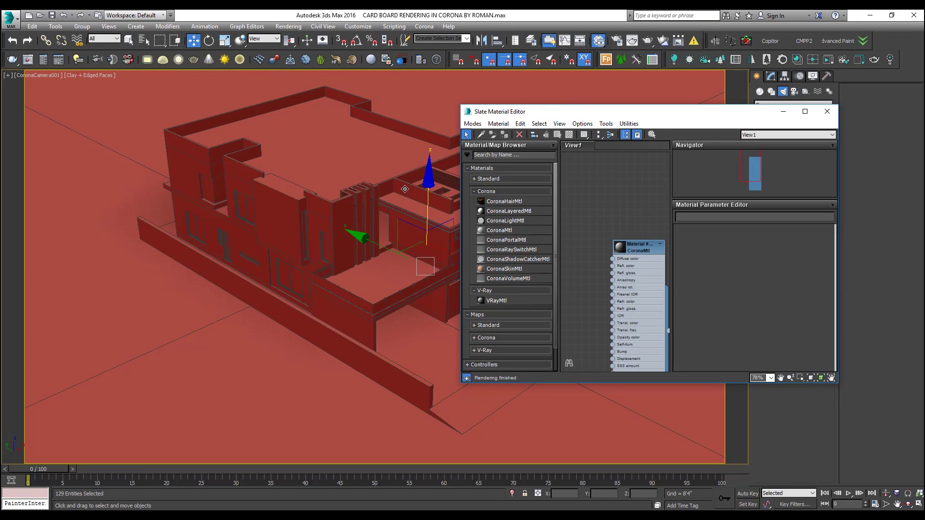
left_click(349, 13)
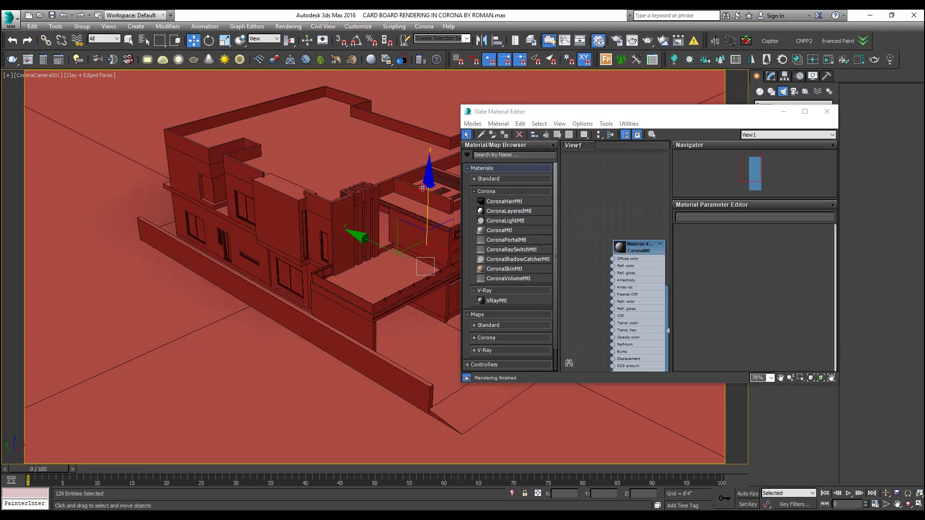
left_click(636, 245)
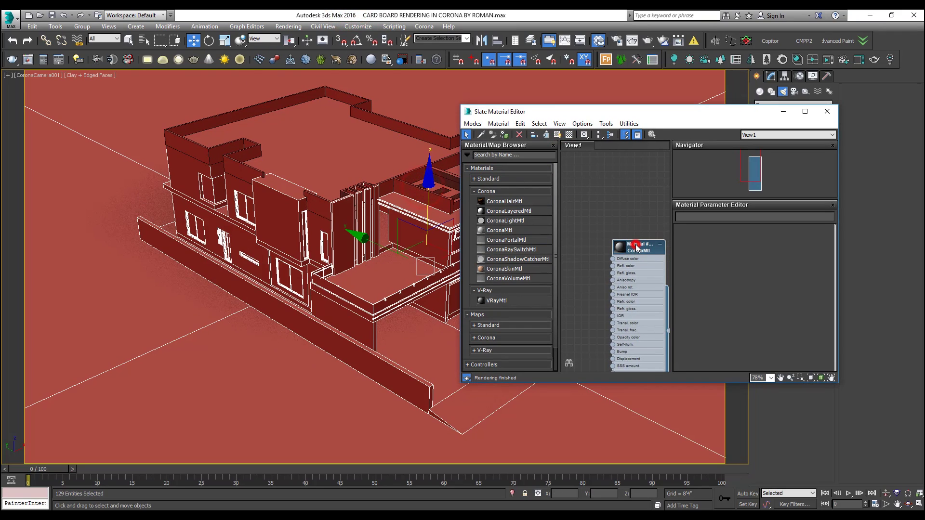
left_click(504, 135)
Switch the camera viewport's display style from Clay to Shaded and close the material editor
left_click(103, 74)
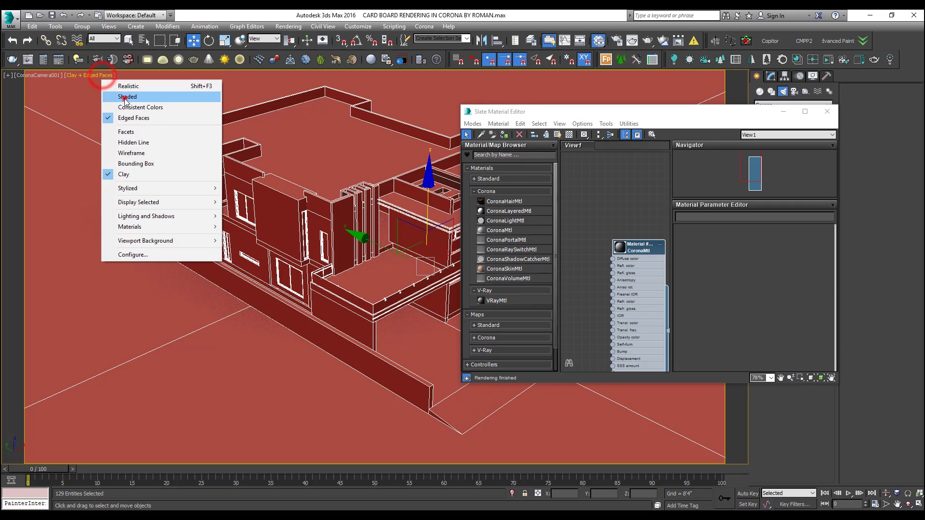
left_click(124, 97)
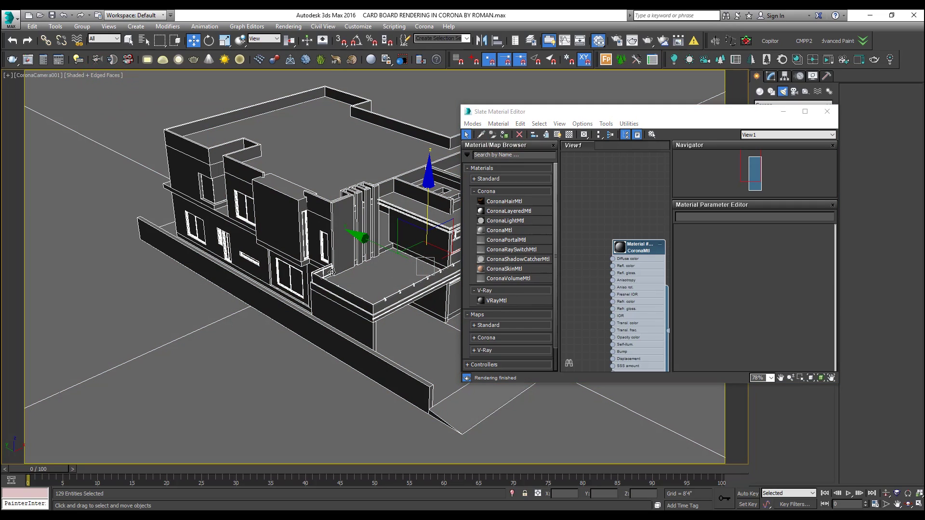
left_click(632, 246)
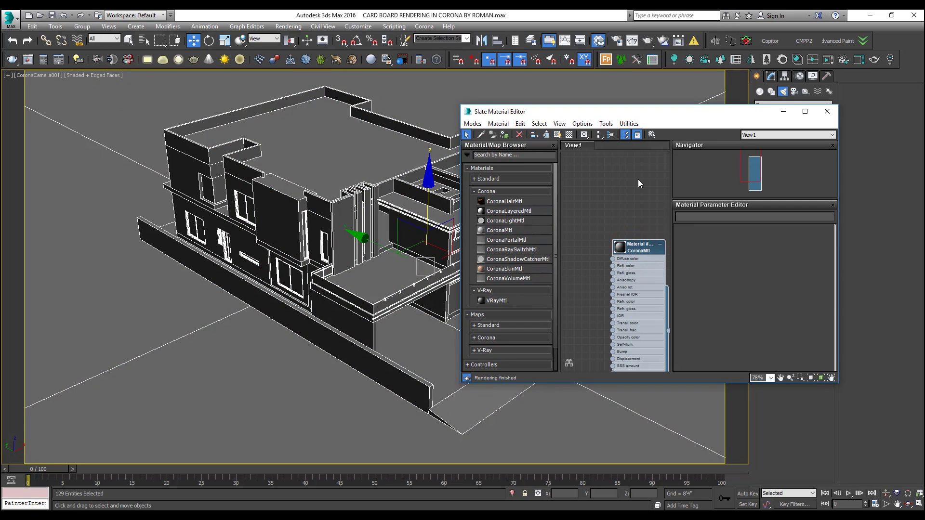
left_click(828, 110)
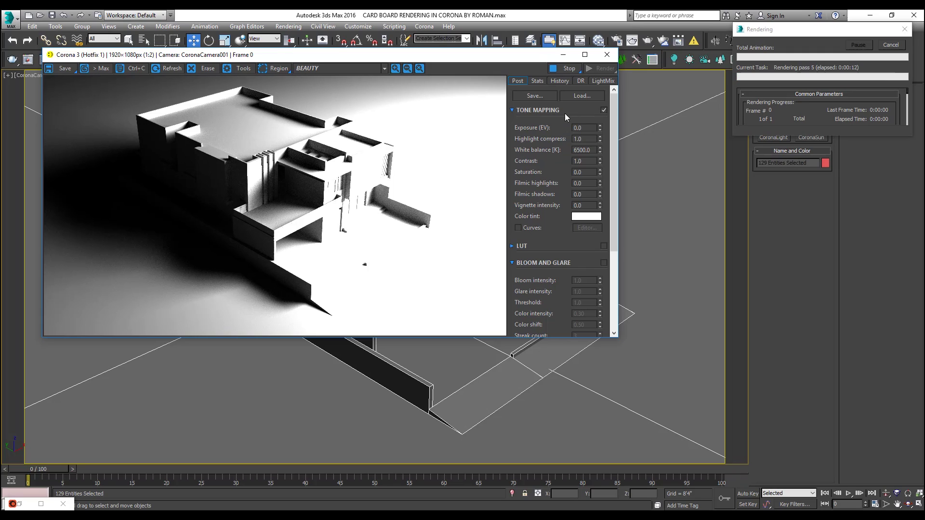
Set the render's highlight compression to 20, then stop the rendering and close the frame buffer
type("20")
key("Return")
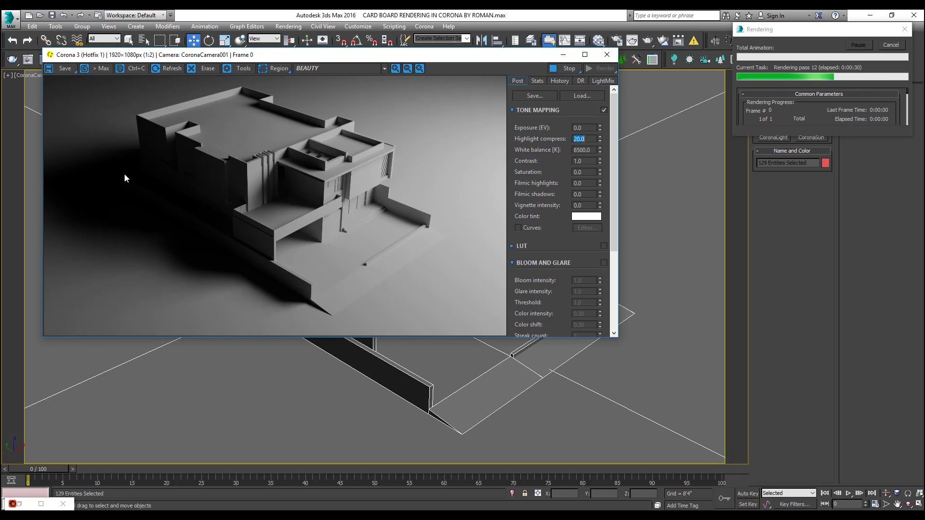
left_click(891, 45)
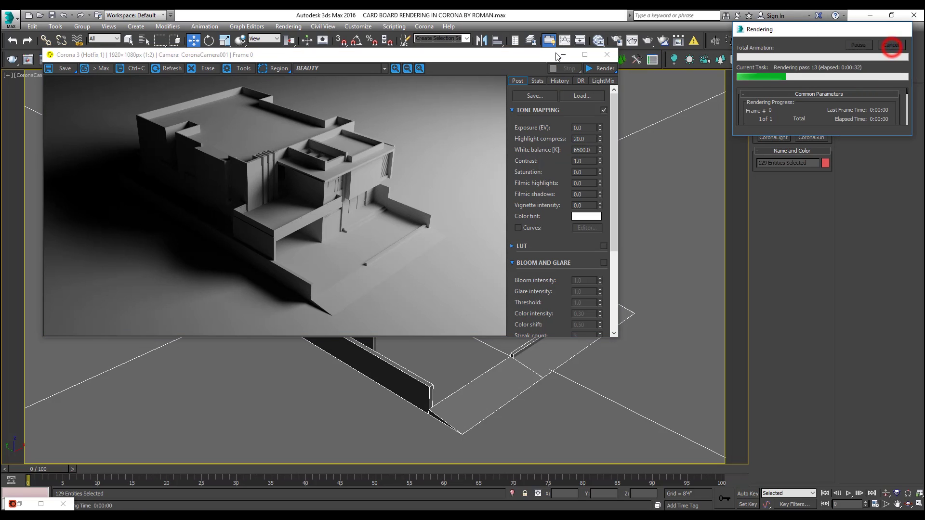
left_click(607, 55)
In the top view, copy the rectangular Corona light to the opposite side of the house
key("t")
scroll(389, 219, "down", 10)
scroll(386, 243, "up", 5)
left_click(379, 223)
mouse_move(398, 183)
left_mouse_down("shift")
mouse_move(288, 154)
mouse_move(318, 137)
left_mouse_up("shift")
left_click(464, 305)
Rotate the copied light in plan to face the house and move it to about X -170'8", Y 32'10"
key("e")
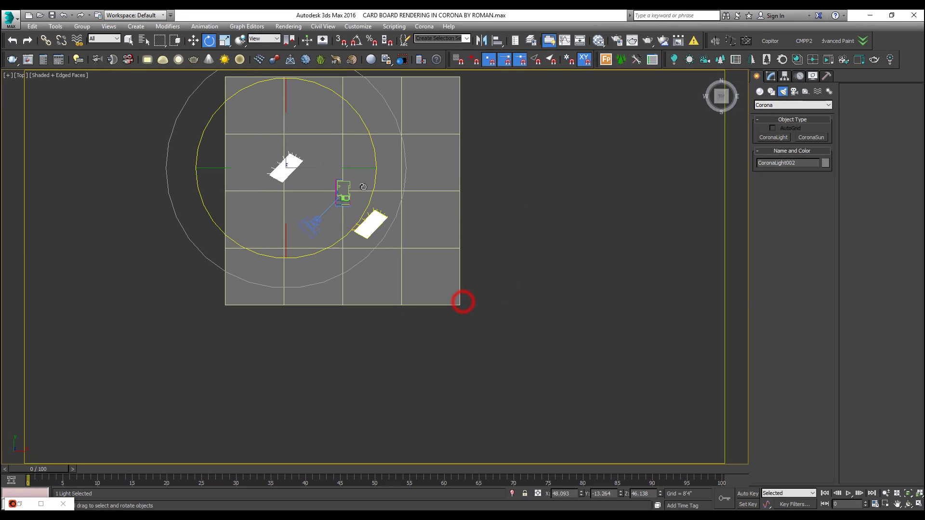
left_click_drag(370, 138, 408, 262)
key("w")
left_click_drag(326, 151, 329, 178)
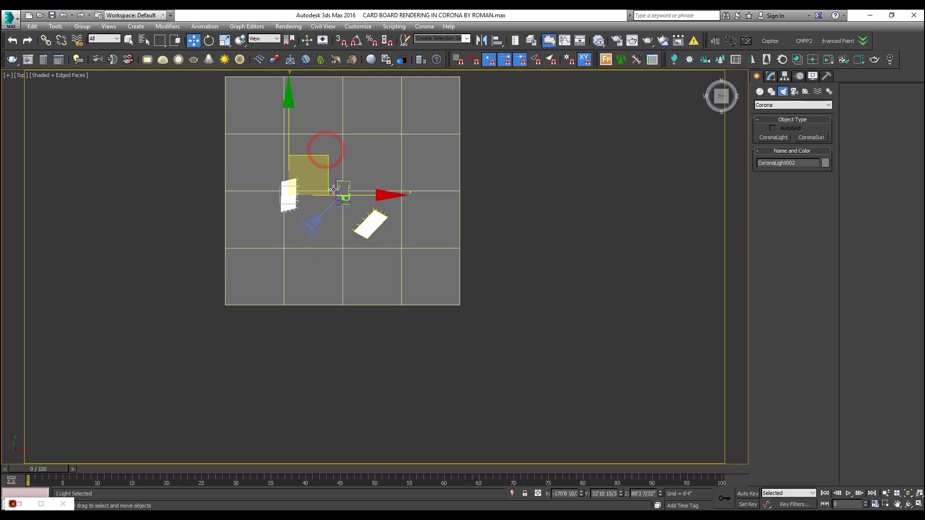
Render the camera view to check the lighting from both lights, then stop the rendering and close the frame buffer
scroll(334, 191, "up", 3)
key("c")
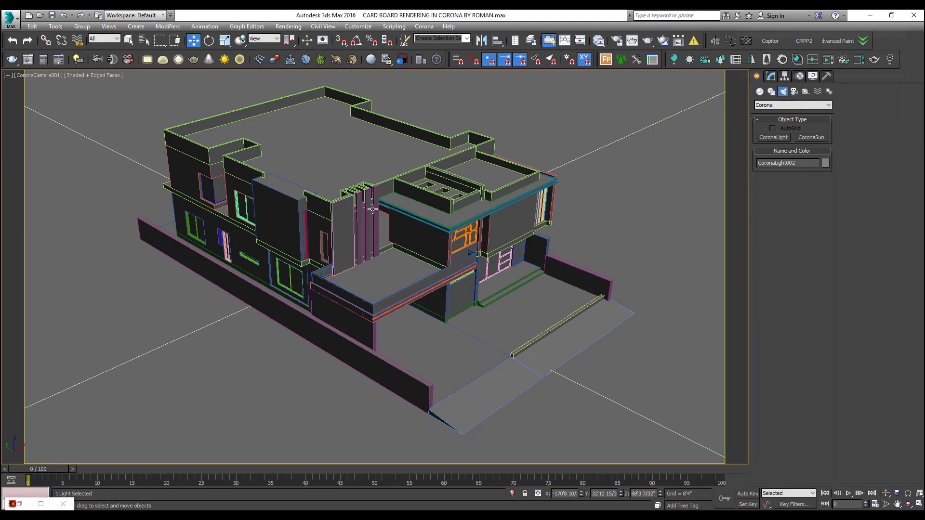
key("shift+q")
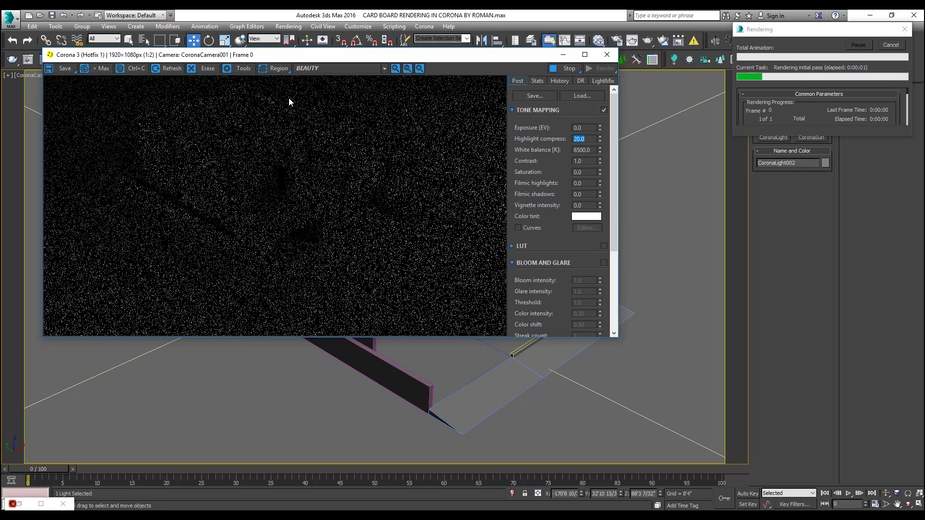
left_click_drag(261, 54, 309, 80)
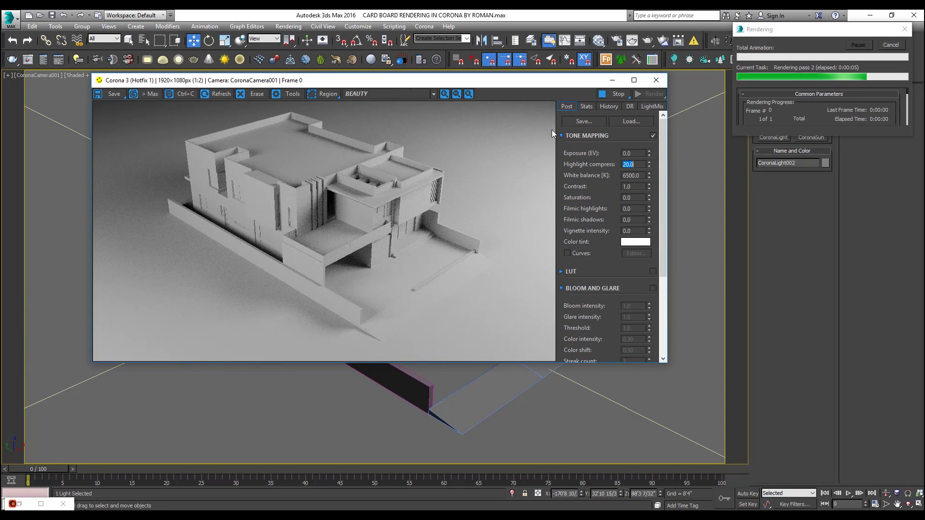
left_click(900, 44)
left_click(665, 83)
Set the copied light's intensity to 20
key("p")
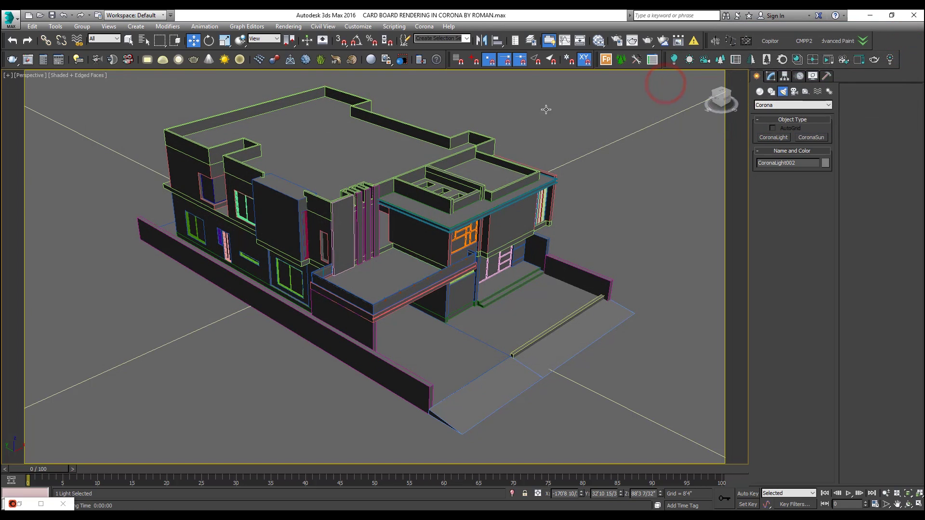
key("z")
middle_click_drag(416, 188, 385, 192, "alt")
left_click(771, 78)
middle_click_drag(450, 270, 381, 189, "alt")
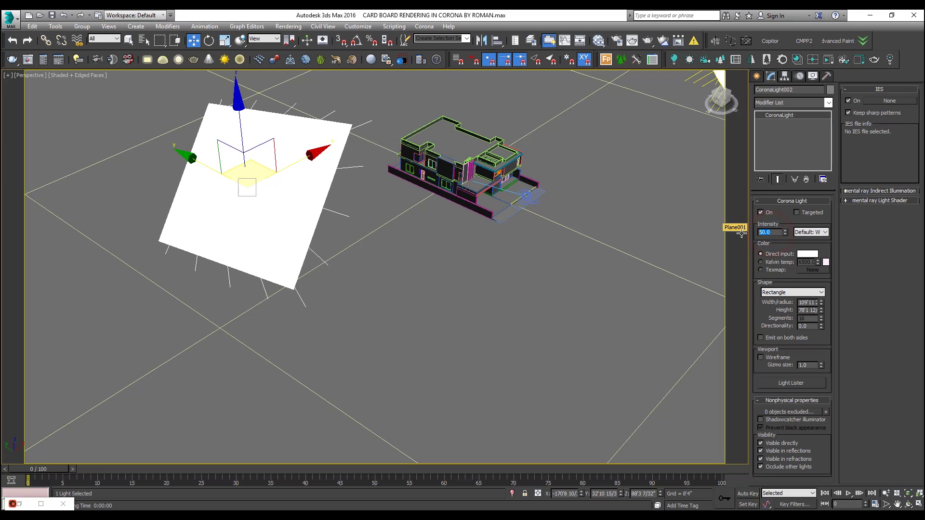
Render the camera view again to check the dimmed second light, then stop the rendering and close the frame buffer
key("c")
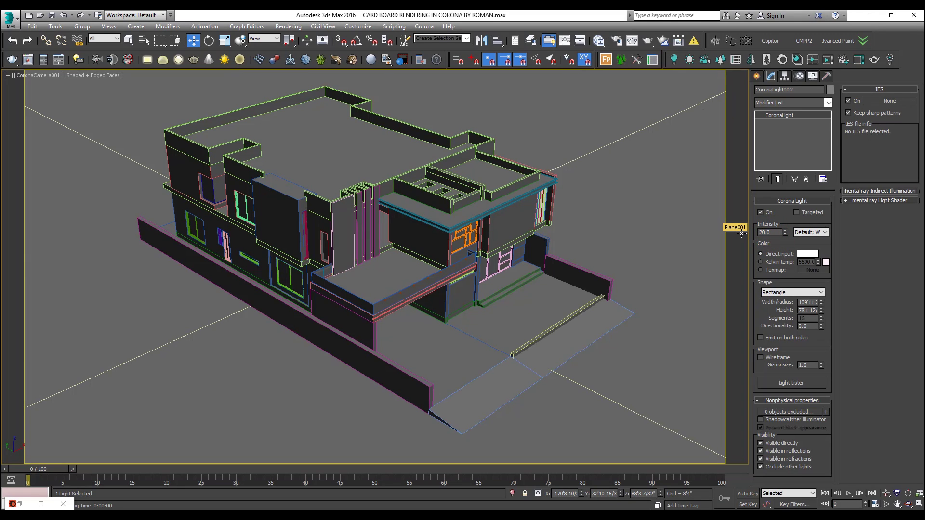
key("shift+q")
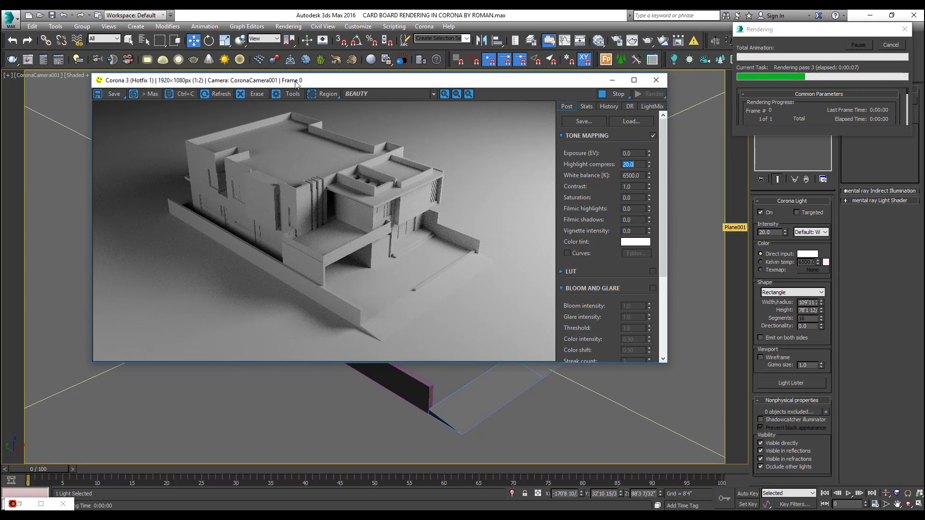
left_click_drag(317, 82, 294, 87)
left_click(890, 45)
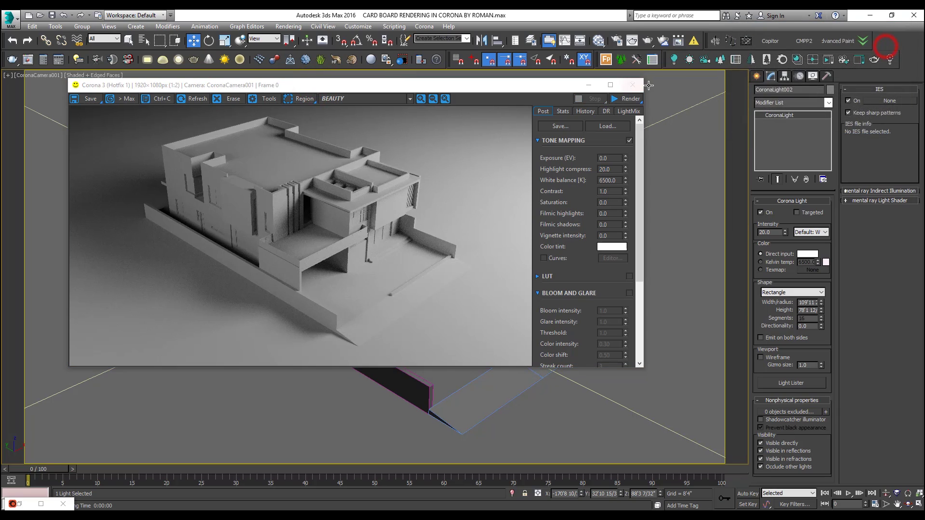
left_click(638, 85)
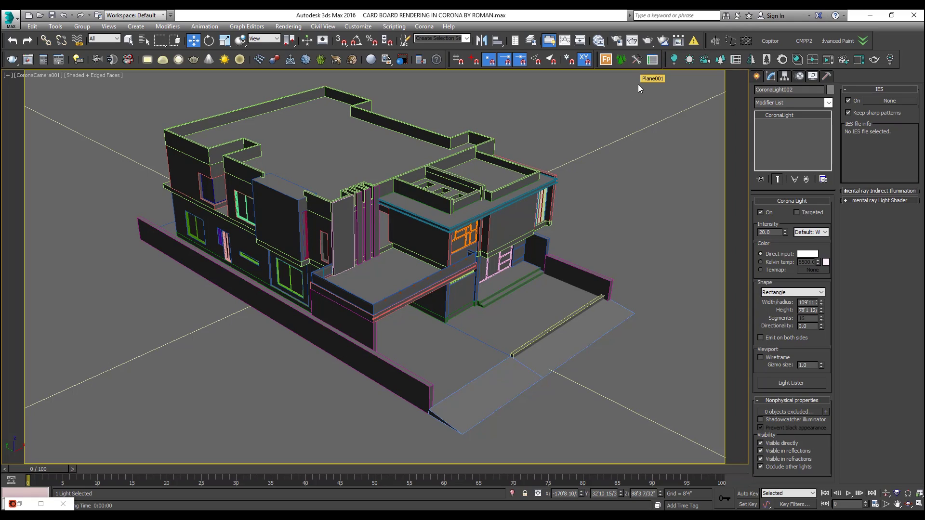
Reopen the material editor maximized and show the CoronaMtl node's parameters
left_click(482, 188)
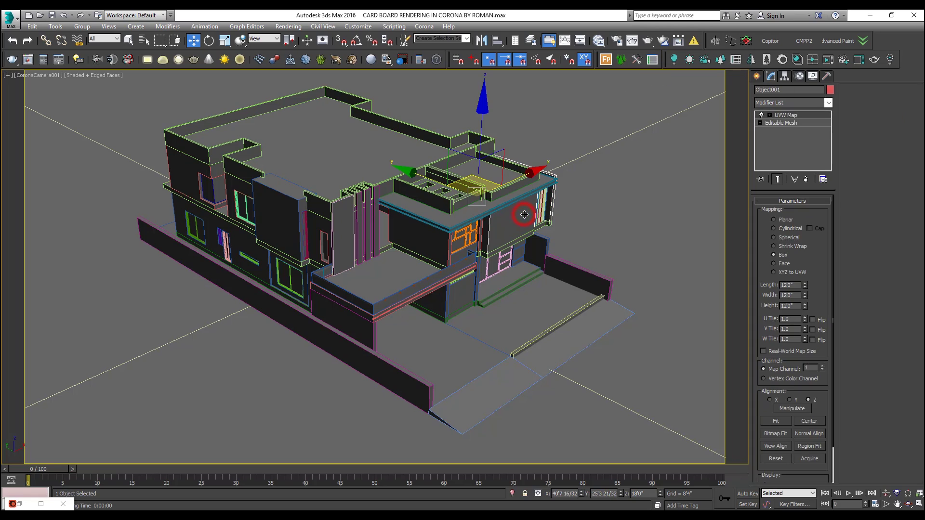
key("m")
double_click(587, 115)
left_click_drag(409, 100, 156, 227)
middle_click_drag(181, 149, 448, 156)
scroll(448, 156, "up", 5)
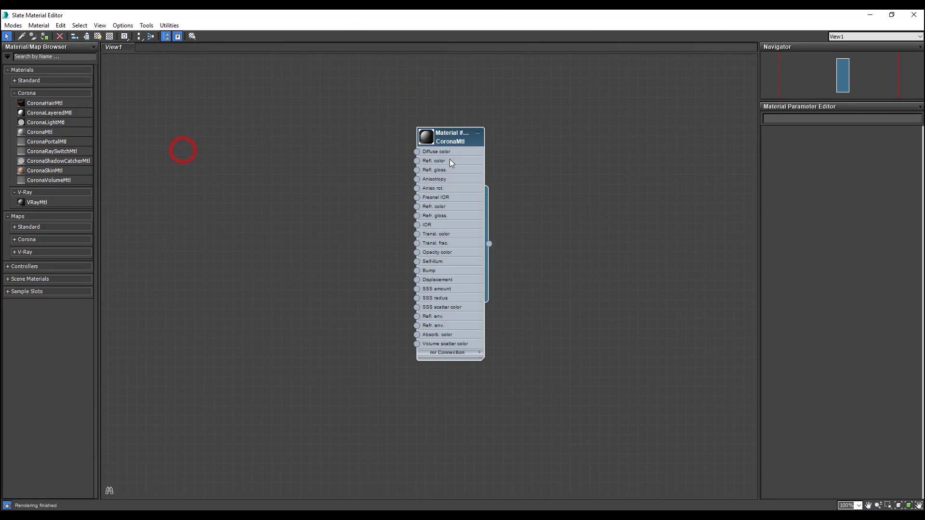
scroll(444, 153, "up", 2)
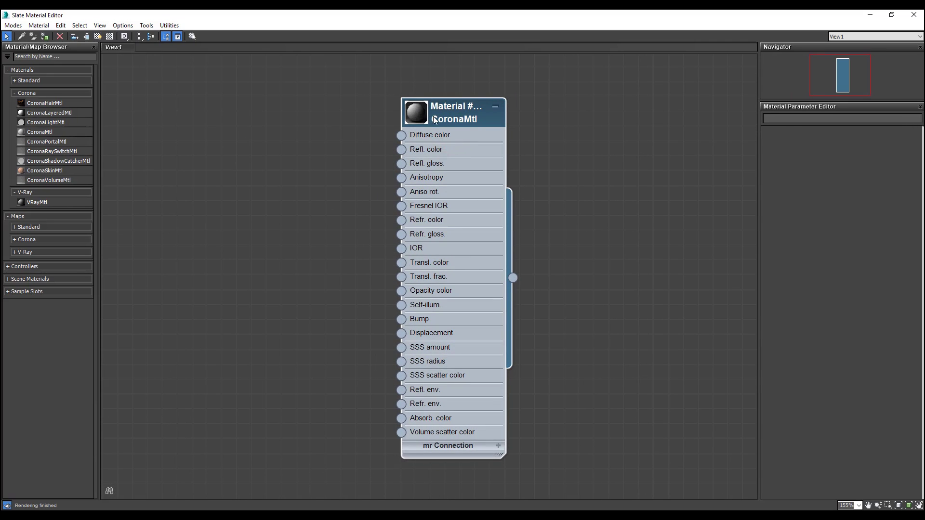
double_click(461, 118)
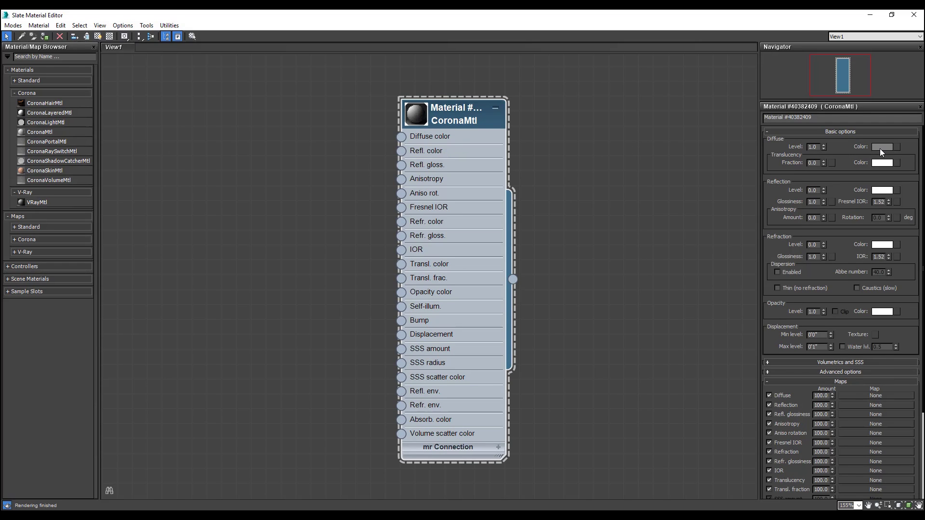
Switch to Photos to examine the colour of the cardboard model in 01.jpg, then return to the material editor
scroll(468, 143, "down", 1)
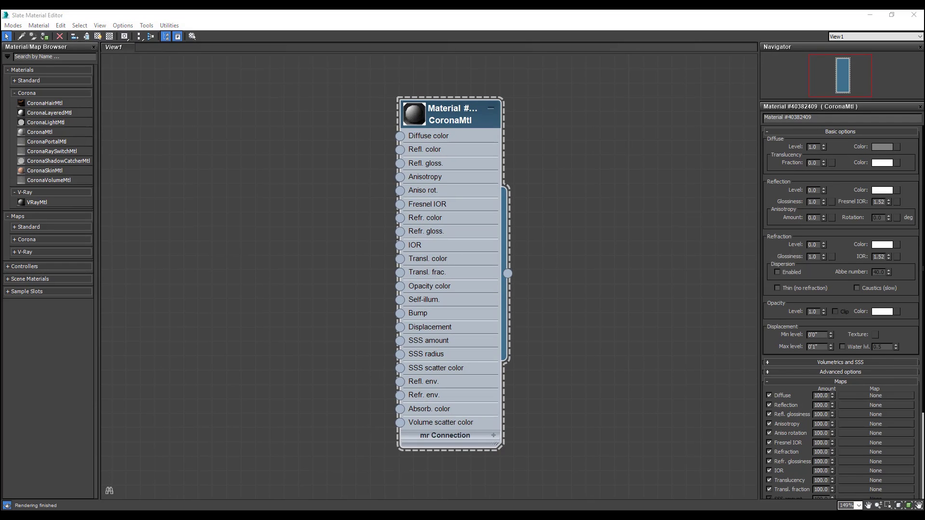
key("alt+Tab")
double_click(130, 90)
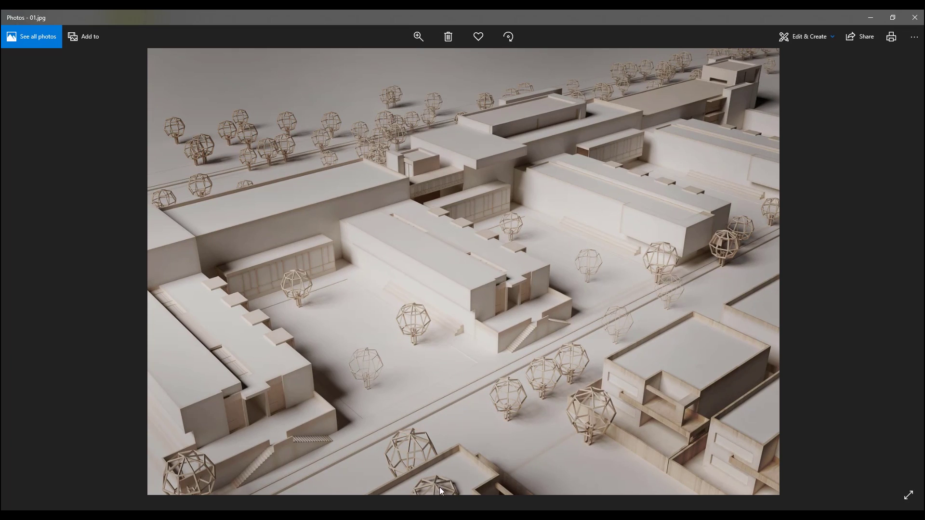
key("alt+Tab")
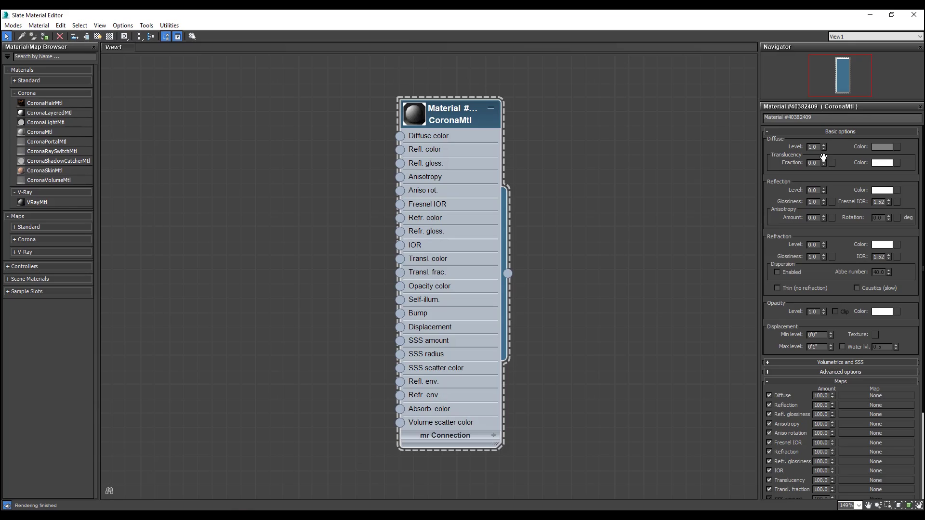
Set the material's diffuse colour to a beige of RGB 171, 156, 133
left_click(881, 147)
left_click_drag(229, 50, 233, 65)
left_click(211, 99)
left_click_drag(292, 130, 292, 154)
mouse_move(211, 104)
left_mouse_down()
mouse_move(218, 150)
mouse_move(213, 143)
left_mouse_up()
left_click_drag(296, 142, 294, 133)
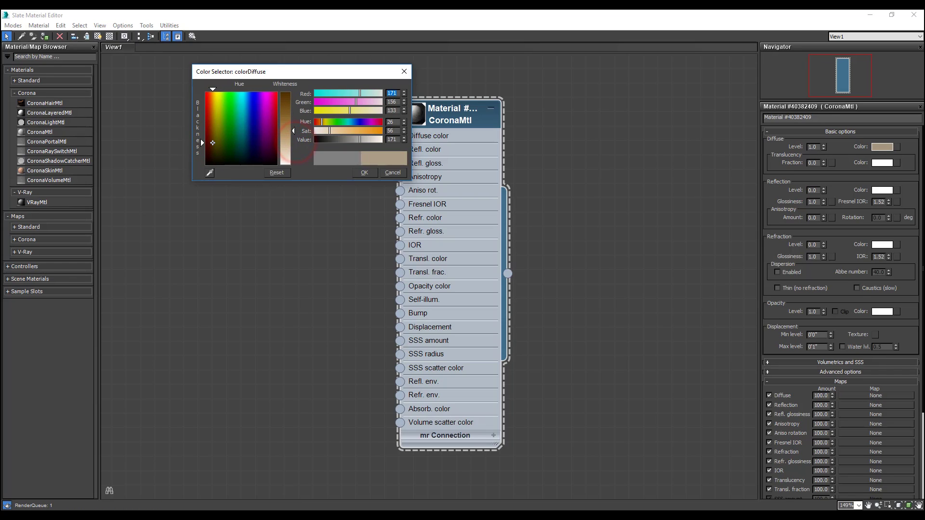
left_click(367, 171)
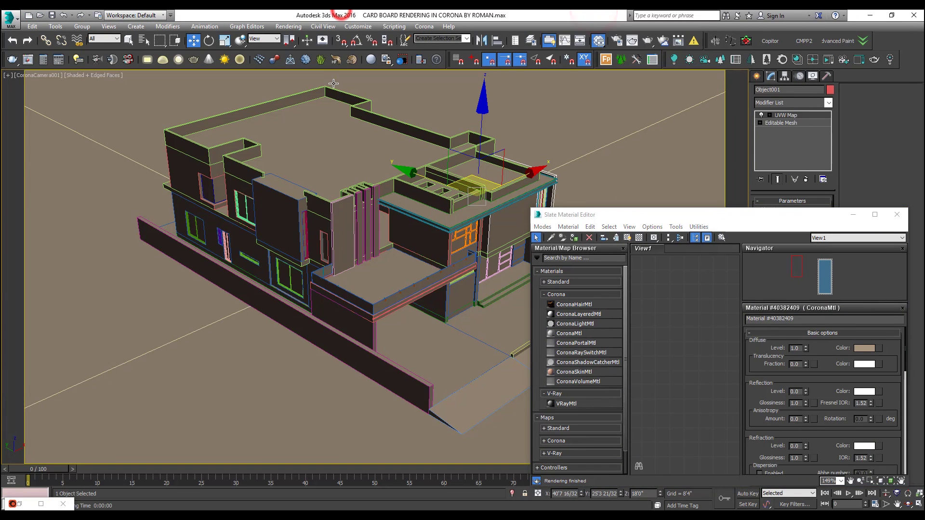
Render the camera view with the beige material and examine the image in the maximized frame buffer
key("shift+q")
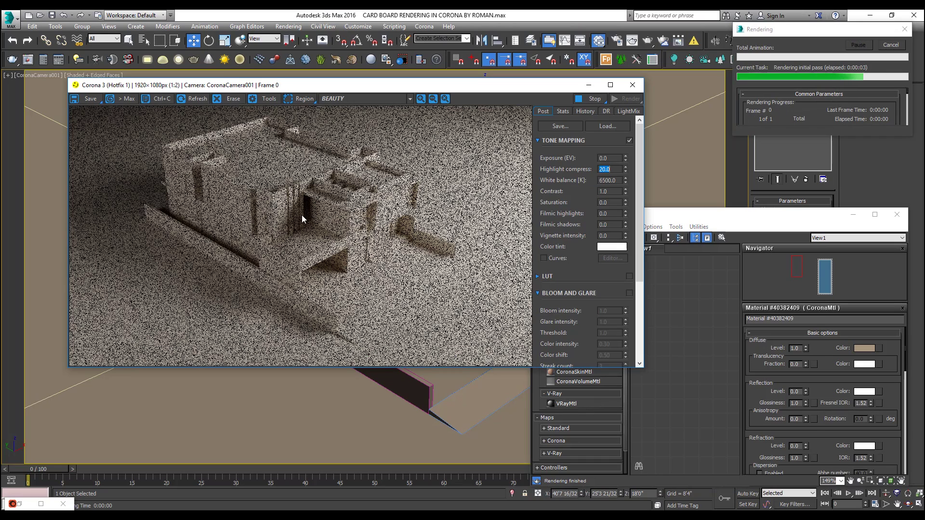
scroll(321, 240, "up", 1)
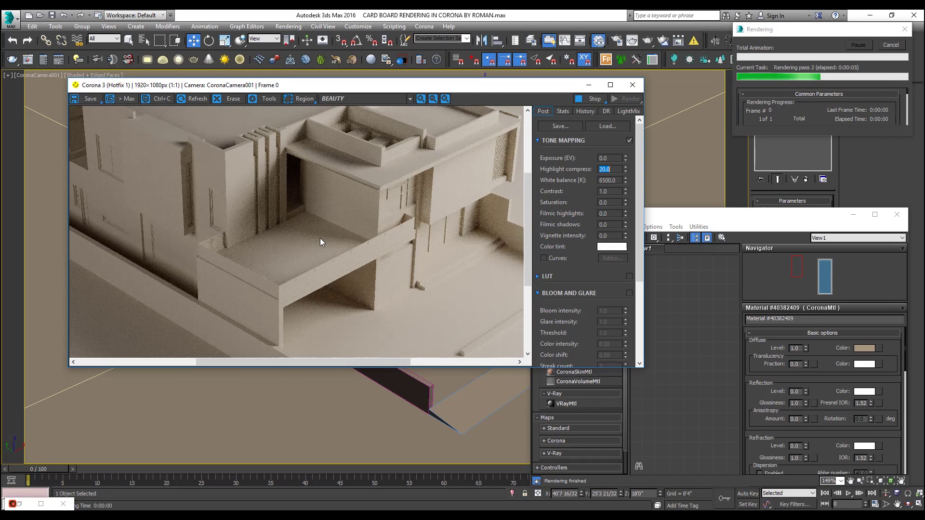
scroll(340, 229, "down", 1)
double_click(341, 85)
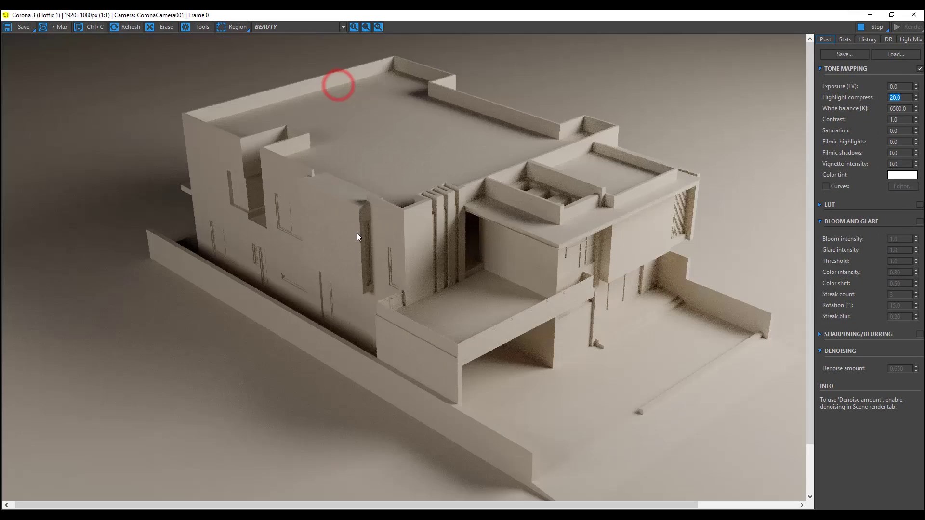
scroll(368, 235, "down", 1)
scroll(421, 252, "down", 1)
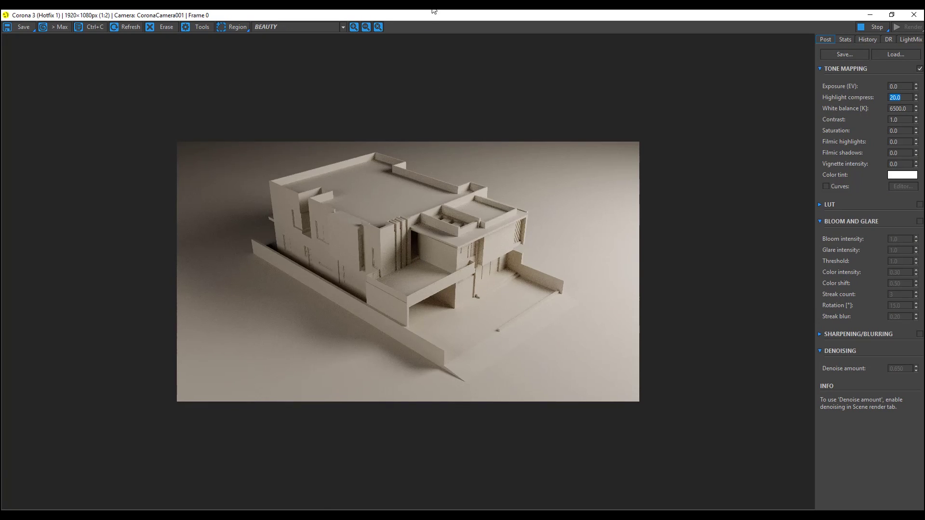
Restore the frame buffer and the material editor to smaller windows and move them clear of each other
double_click(308, 15)
left_click_drag(433, 21, 303, 103)
left_click_drag(720, 214, 688, 206)
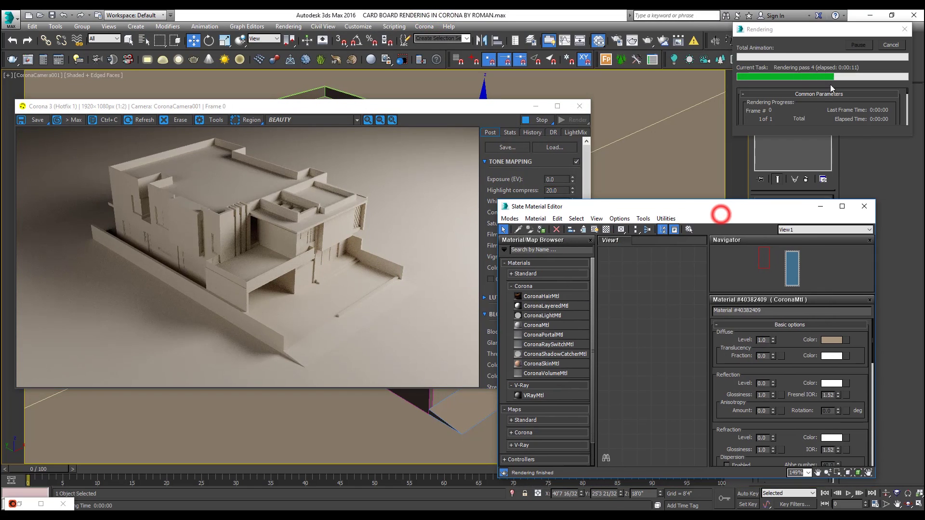
double_click(609, 206)
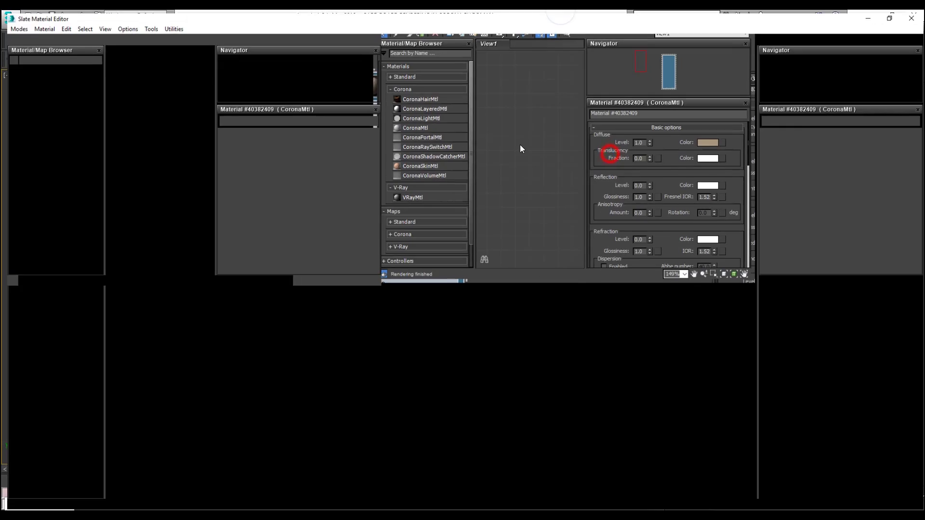
left_click_drag(443, 111, 500, 97)
left_click_drag(461, 13, 445, 226)
Start interactive rendering and place the widened material editor beside the frame buffer with the CoronaMtl node in view
left_click(568, 121)
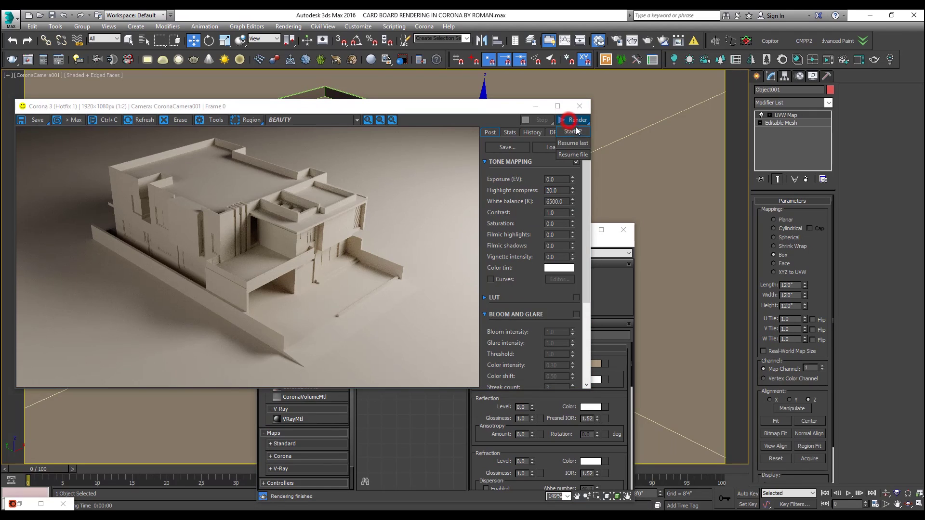
left_click(574, 131)
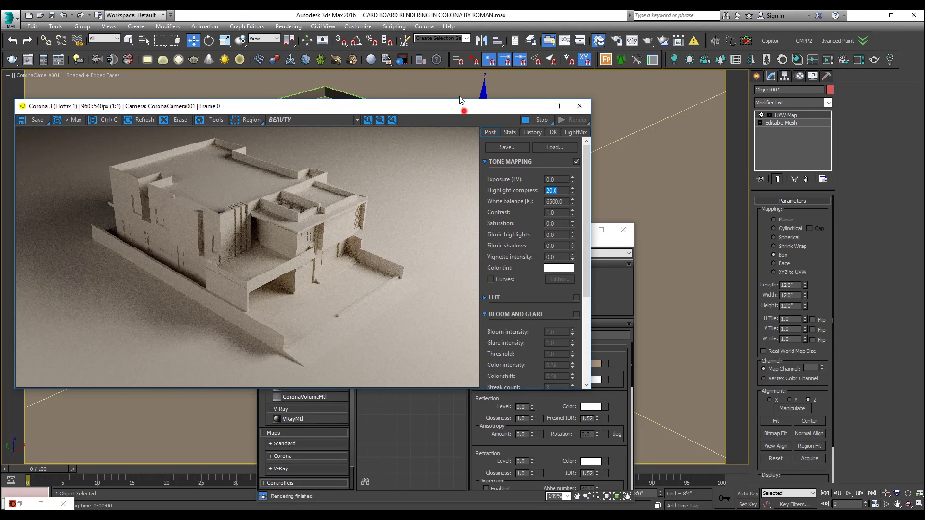
left_click_drag(462, 107, 452, 56)
left_click(588, 238)
left_click_drag(493, 234, 782, 145)
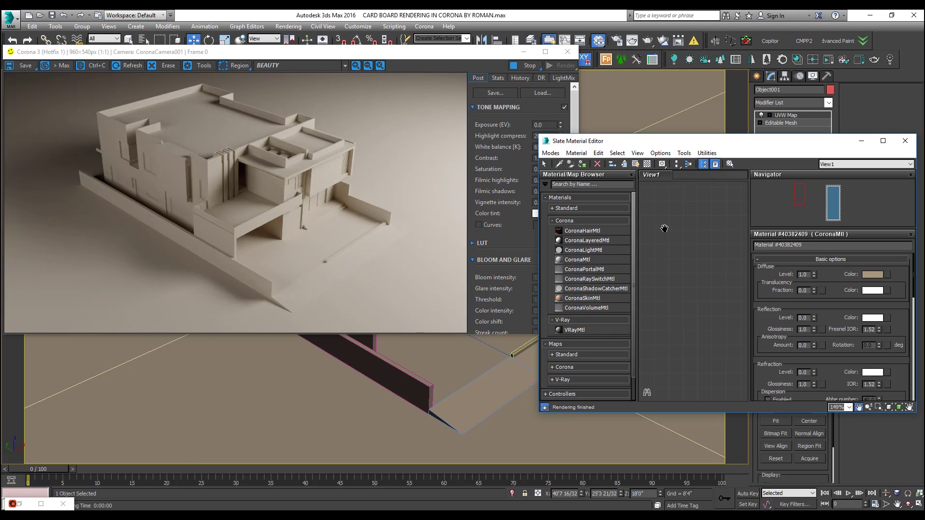
scroll(703, 273, "down", 2)
middle_click_drag(712, 277, 644, 326)
middle_click_drag(706, 314, 721, 300)
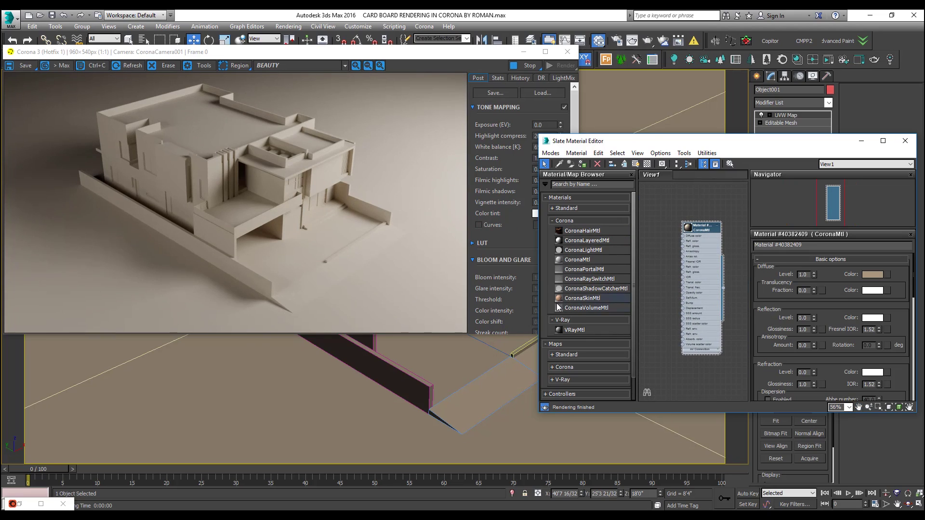
left_click_drag(529, 299, 450, 298)
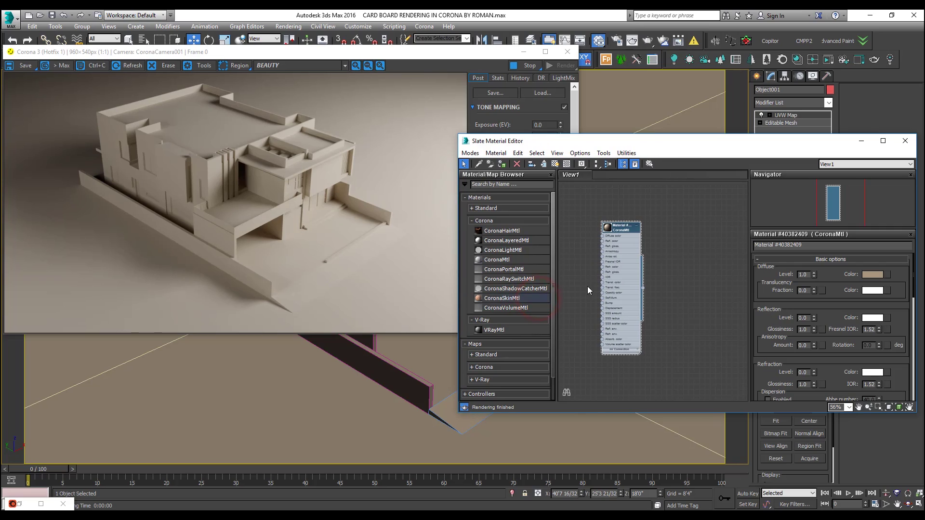
Connect a new CoronaAO map to the CoronaMtl node's diffuse color input
scroll(670, 244, "up", 2)
scroll(669, 244, "up", 3)
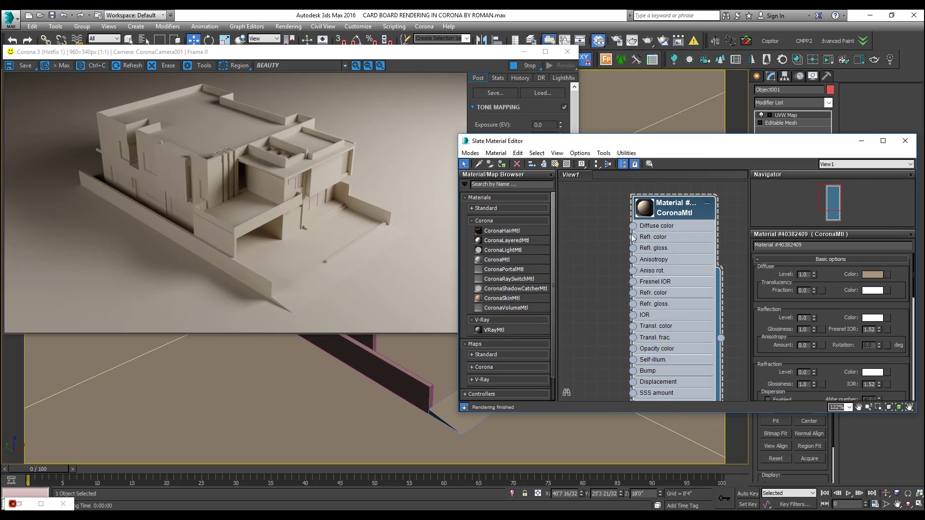
middle_click_drag(672, 212, 685, 211)
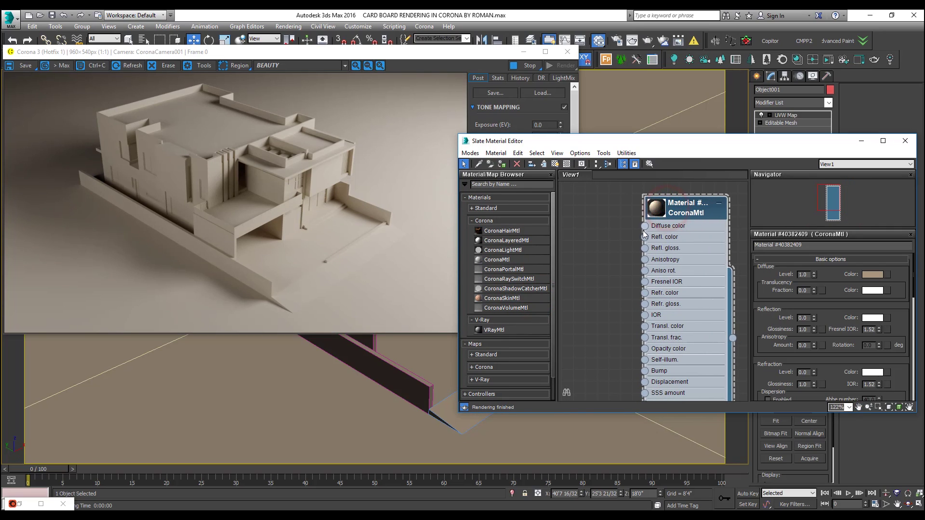
left_click_drag(610, 229, 581, 236)
mouse_move(622, 241)
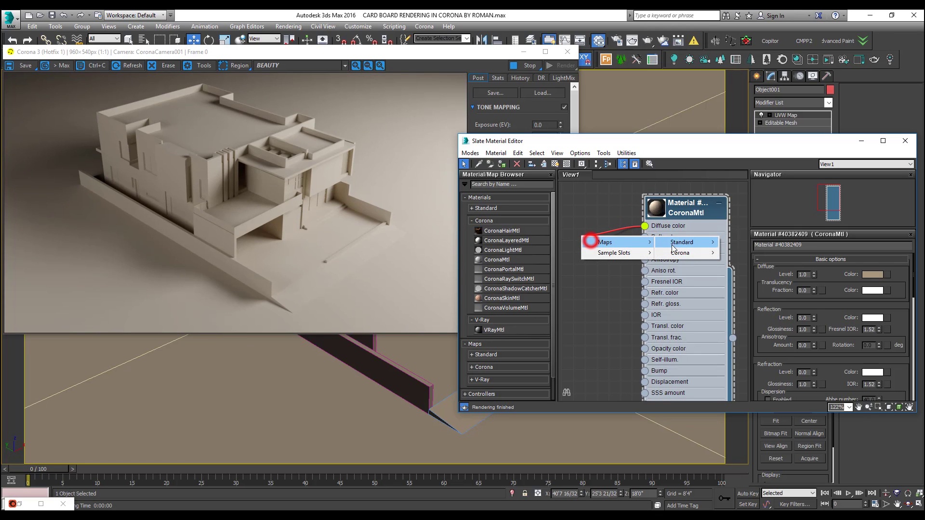
mouse_move(677, 252)
left_click(729, 255)
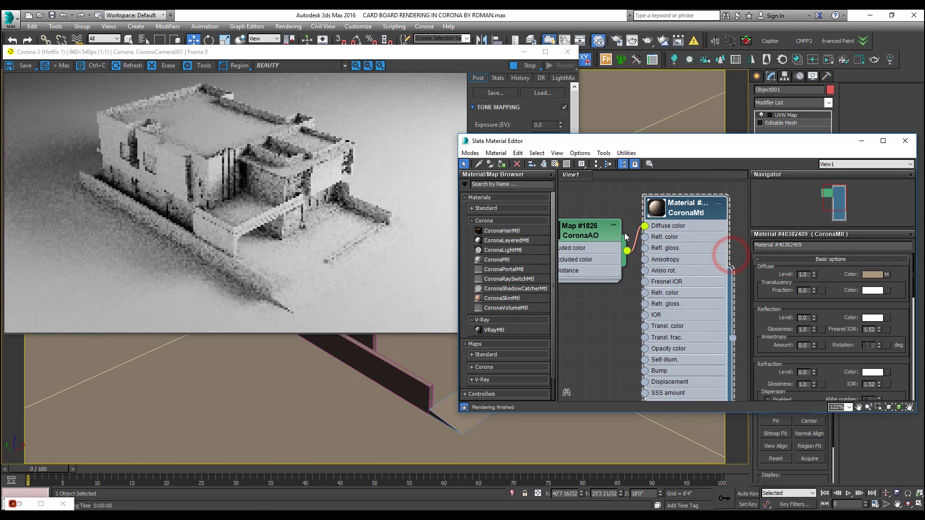
middle_click_drag(591, 207, 621, 207)
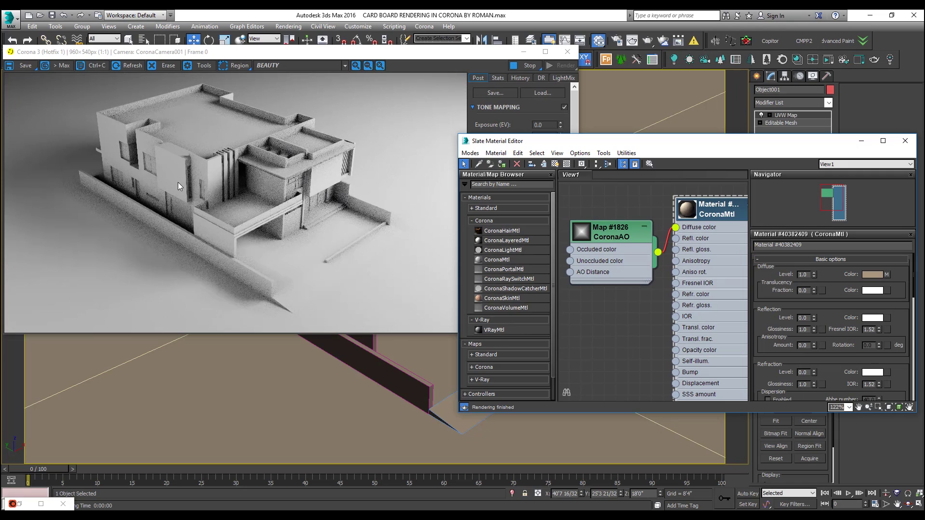
Copy the material's beige diffuse colour to the CoronaAO map's unoccluded color
left_click(617, 228)
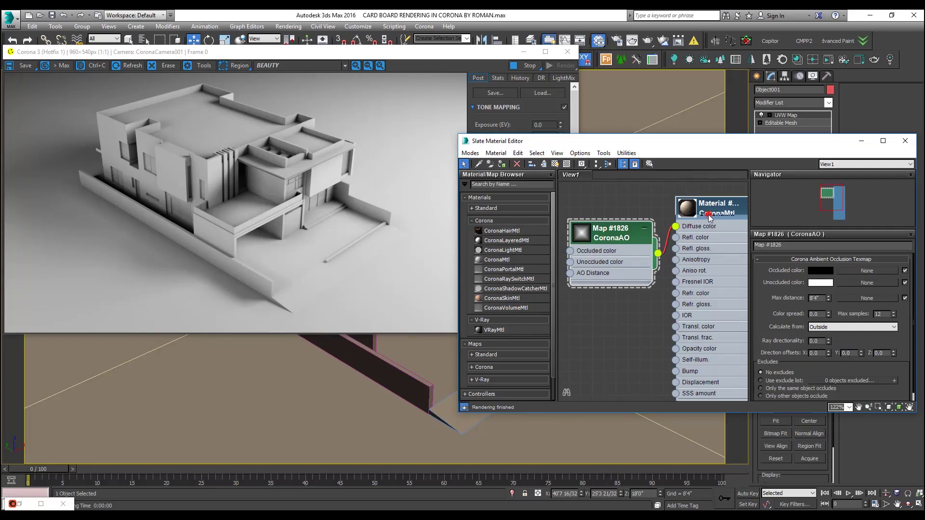
double_click(708, 216)
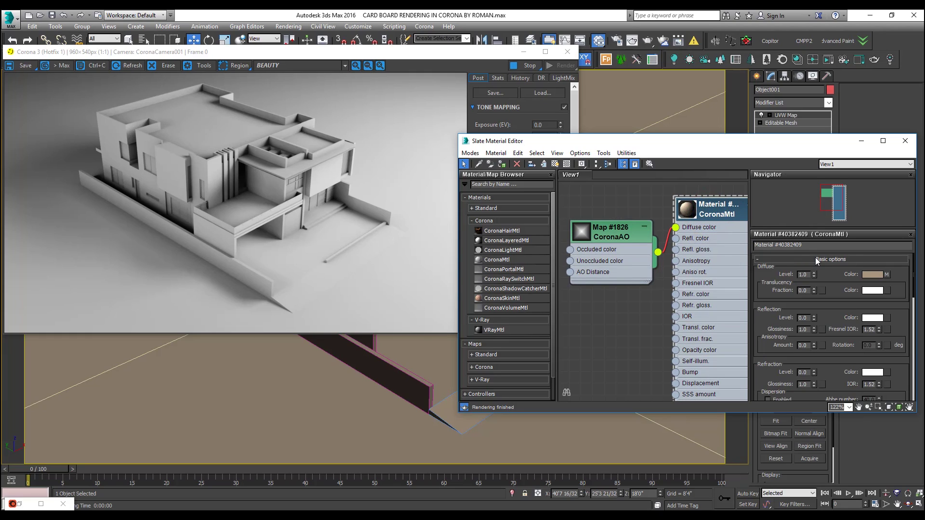
right_click(867, 274)
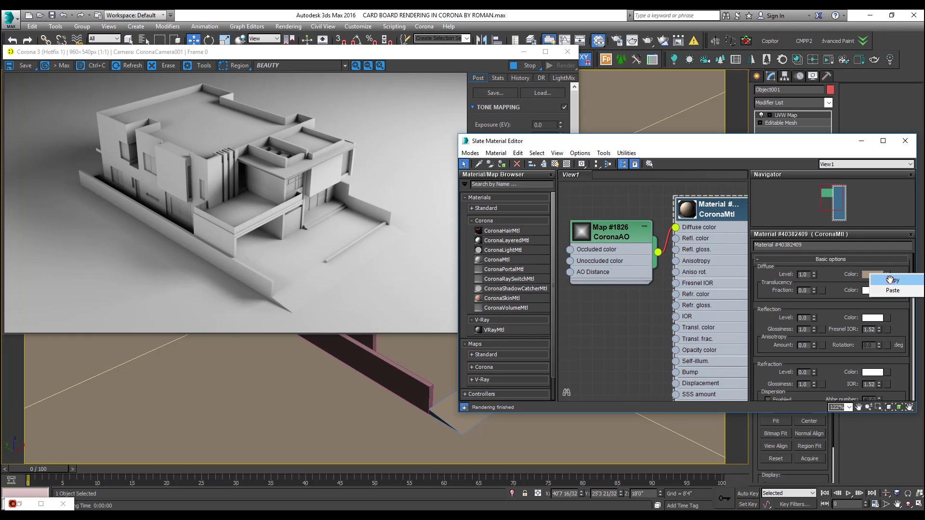
left_click(890, 281)
left_click(619, 230)
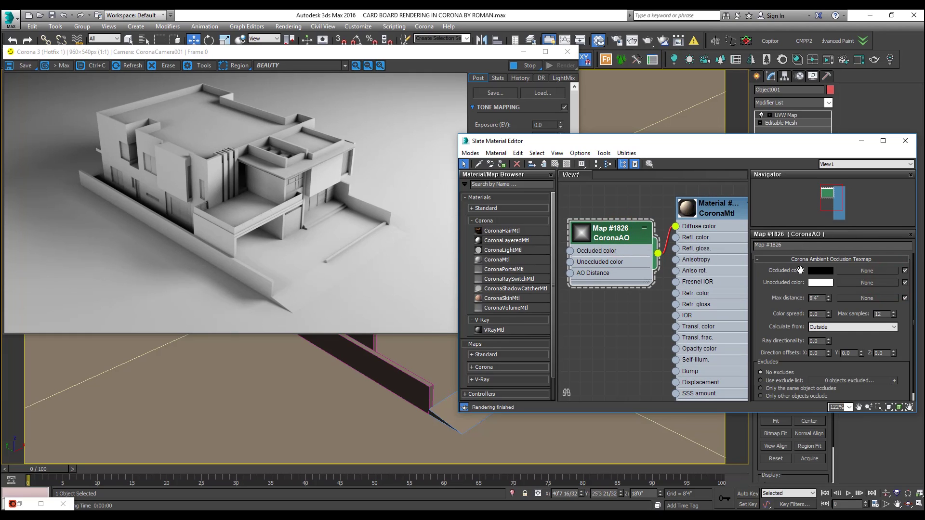
right_click(818, 288)
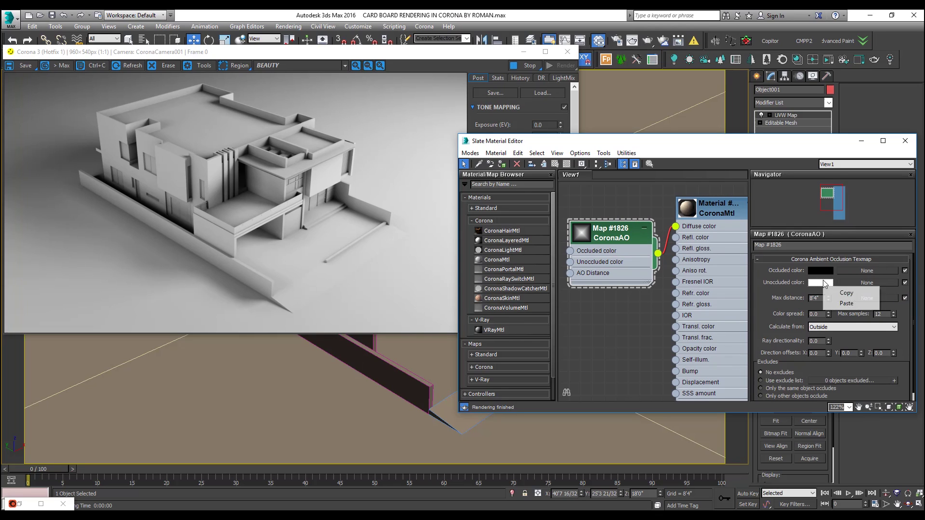
left_click(840, 304)
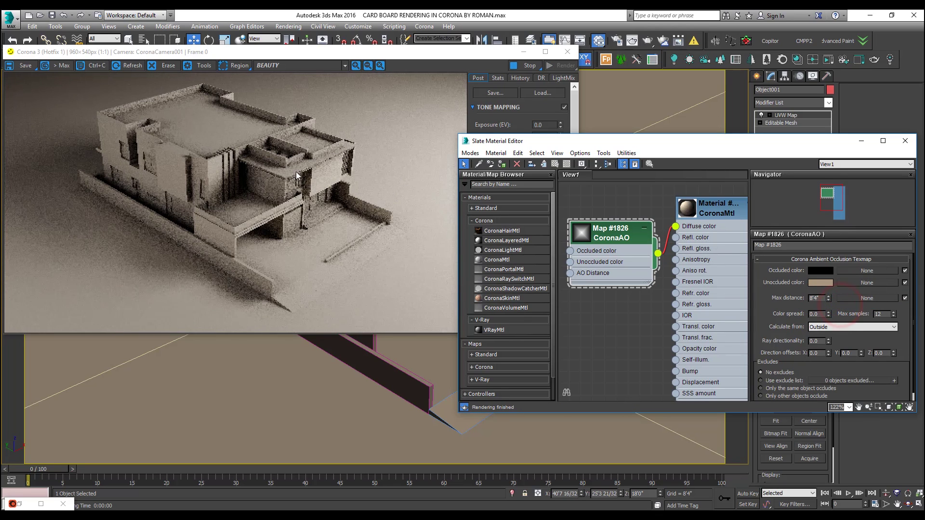
Compare the shading of the rendered edges and corners with the cardboard model in 01.jpg, switching to Photos and back
scroll(280, 162, "up", 2)
scroll(279, 161, "down", 2)
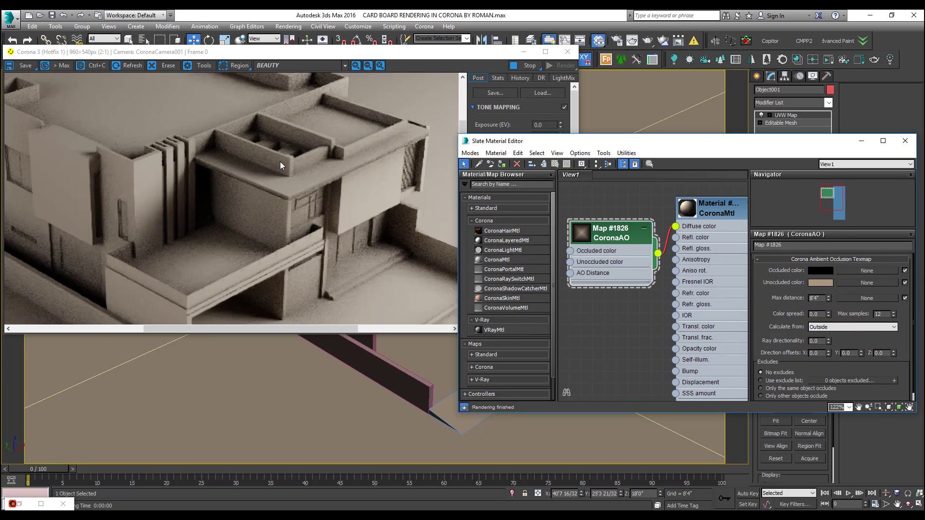
left_click(221, 189)
scroll(180, 190, "up", 1)
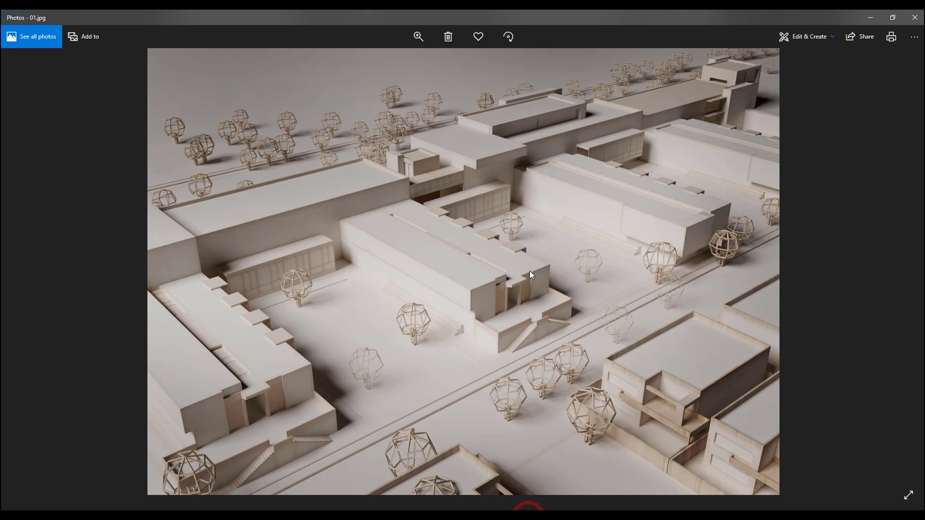
double_click(553, 272)
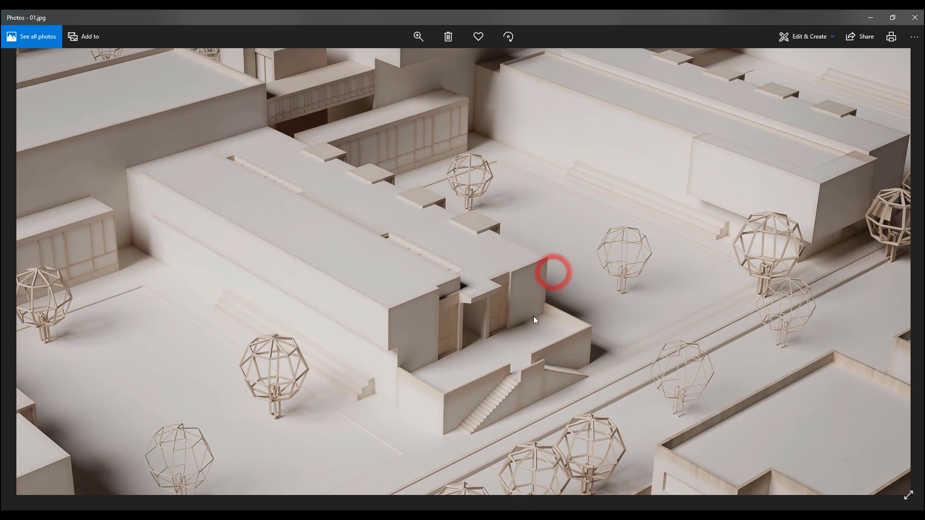
mouse_move(582, 380)
left_mouse_down()
mouse_move(479, 231)
mouse_move(485, 236)
left_mouse_up()
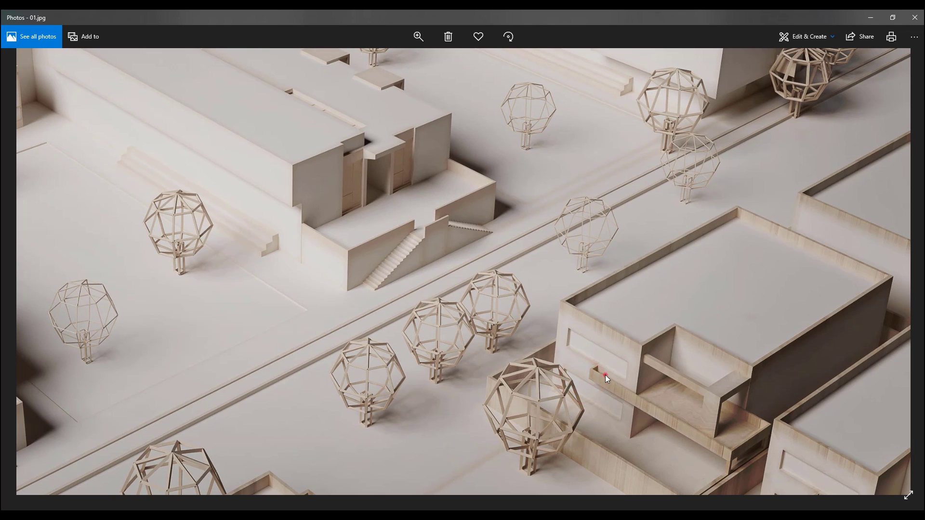
left_click_drag(605, 375, 605, 293)
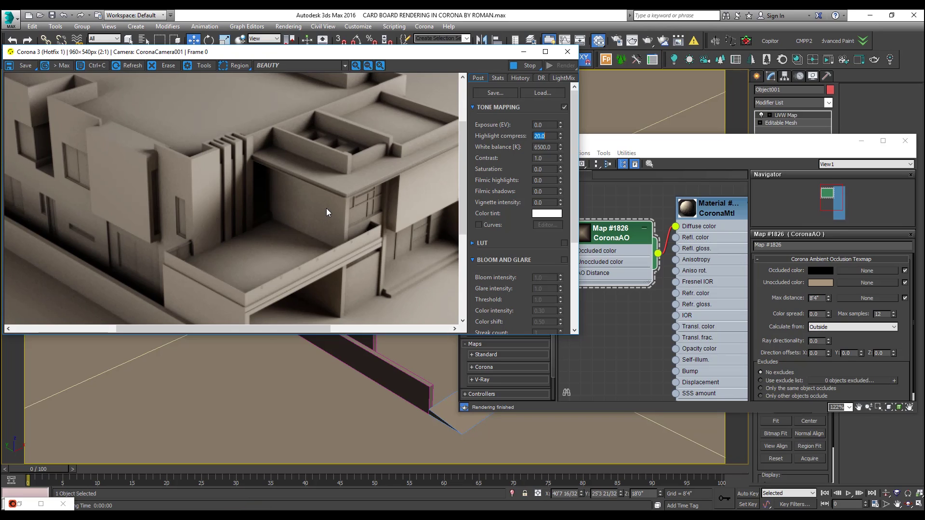
scroll(280, 193, "down", 1)
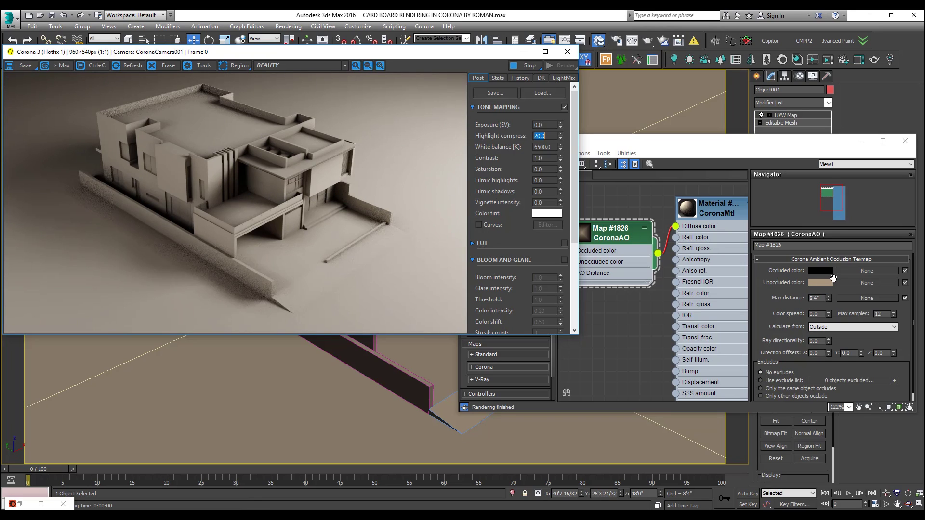
scroll(283, 158, "up", 1)
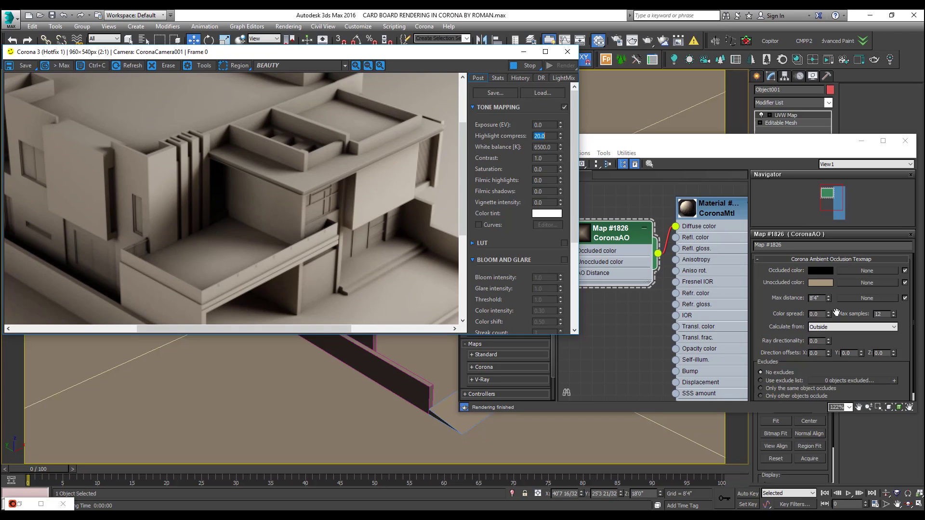
Set the CoronaAO map to calculate from Outside + Inside with a max distance of 0'2"
mouse_move(829, 327)
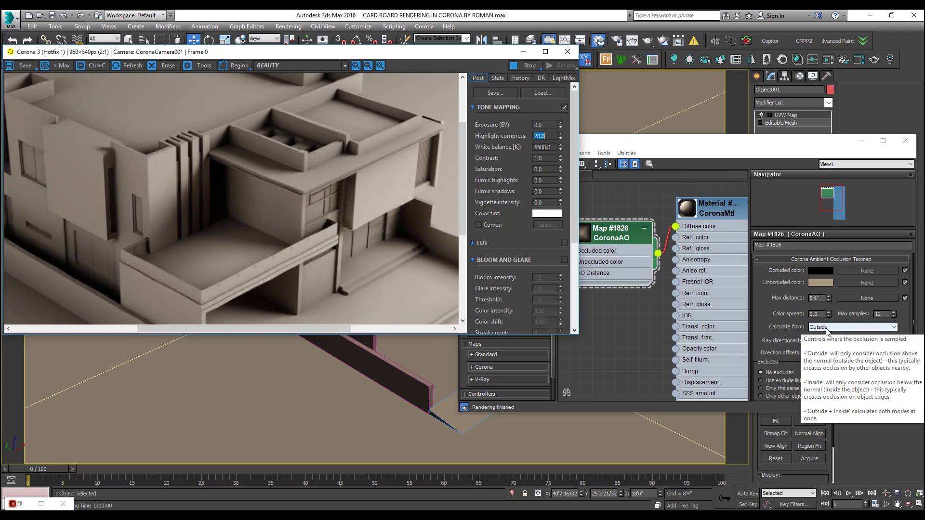
left_click(835, 327)
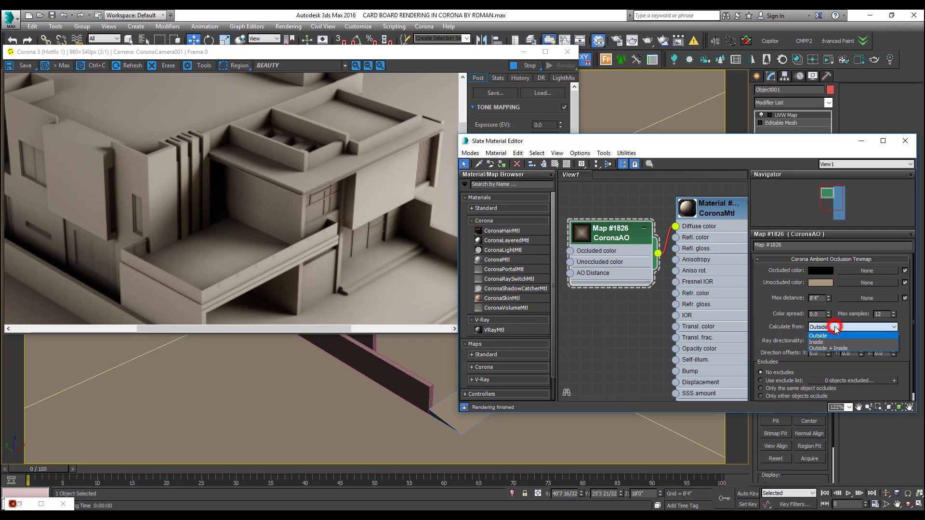
left_click(822, 349)
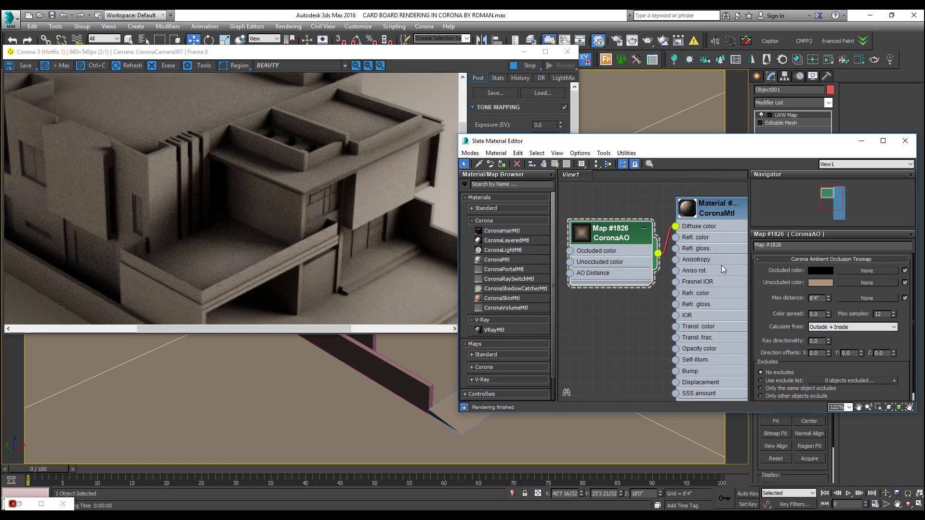
double_click(814, 298)
left_click_drag(821, 298, 771, 302)
type("2")
key("Return")
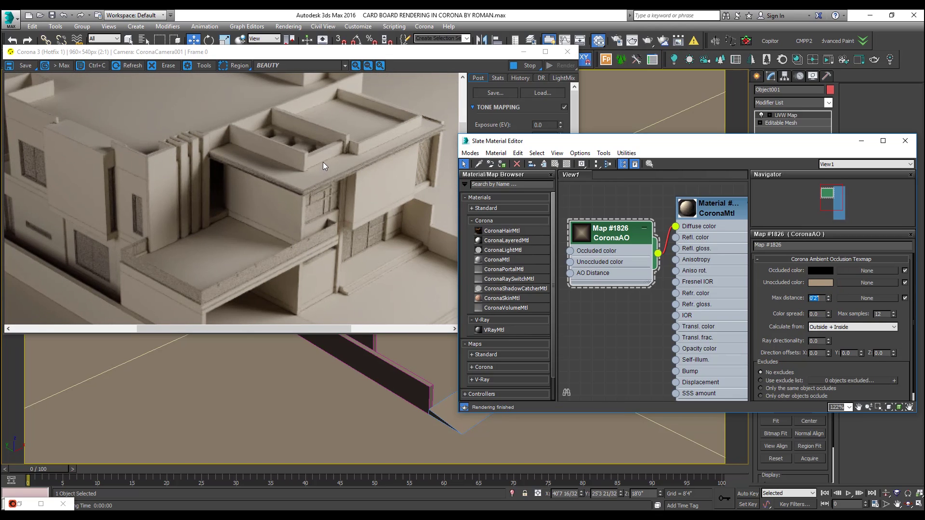
Examine the occlusion along the building's edges and corners in the interactive render, both close up and as a whole
scroll(323, 162, "up", 2)
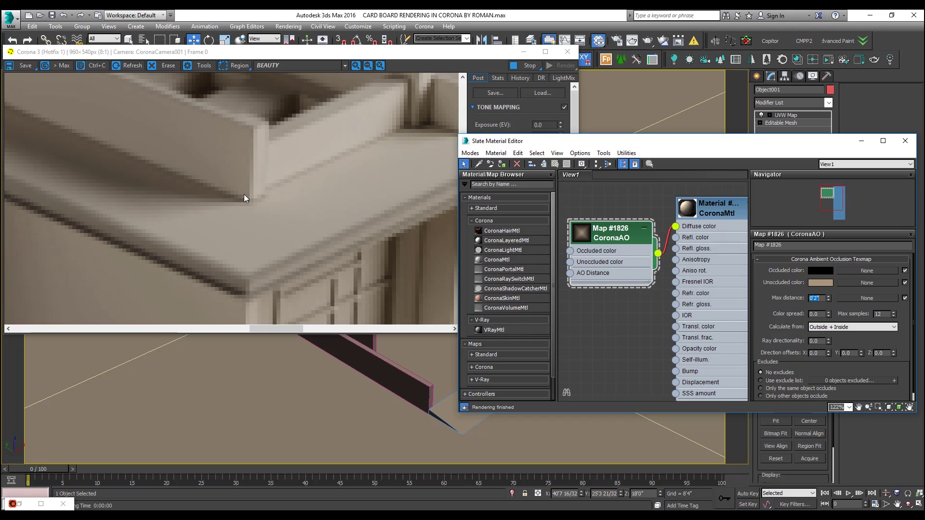
scroll(300, 168, "down", 1)
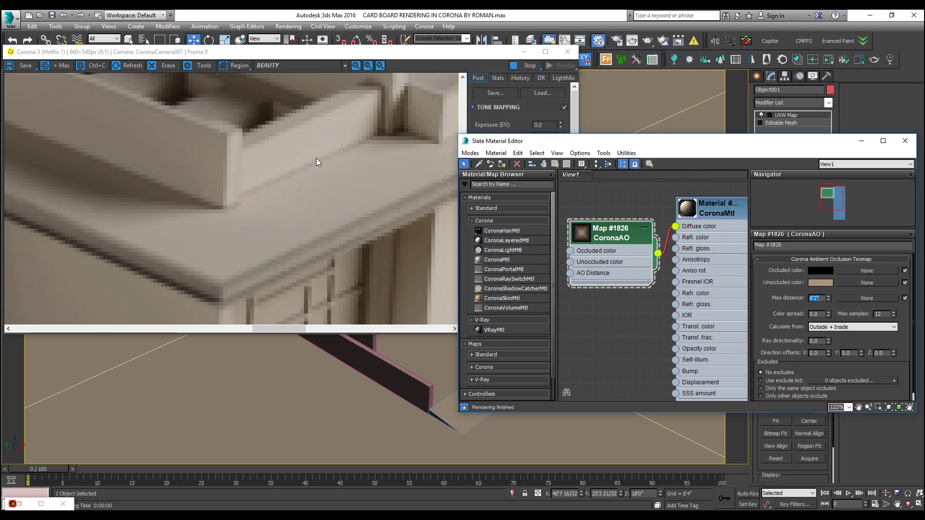
scroll(319, 164, "down", 1)
scroll(390, 224, "down", 1)
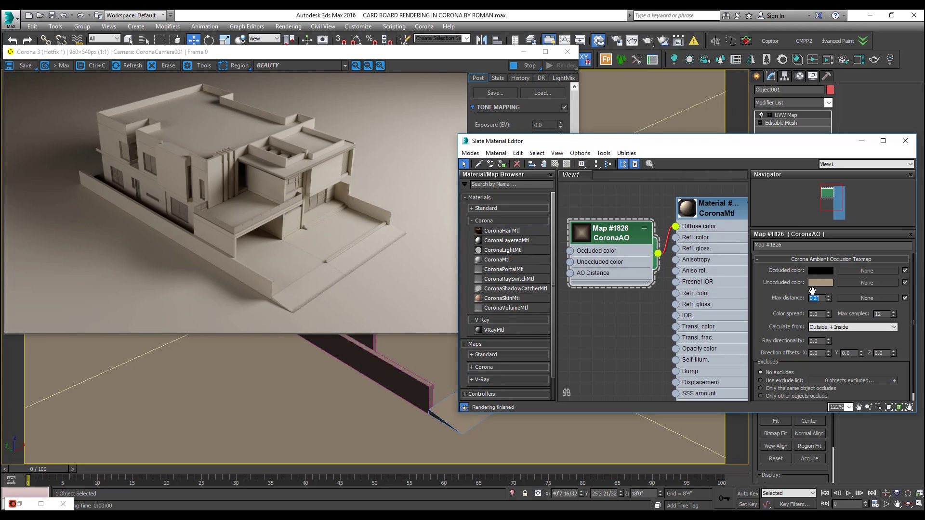
scroll(230, 155, "up", 1)
scroll(230, 155, "down", 1)
Copy the beige unoccluded color to the occluded color and darken it to RGB 89, 81, 68
left_click_drag(822, 282, 822, 271)
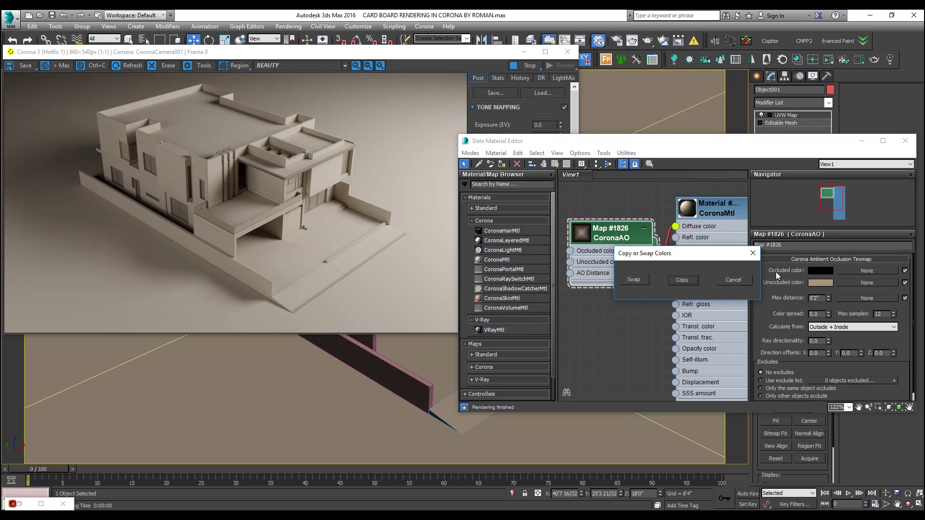
left_click(682, 280)
left_click(823, 269)
left_click_drag(352, 139, 342, 139)
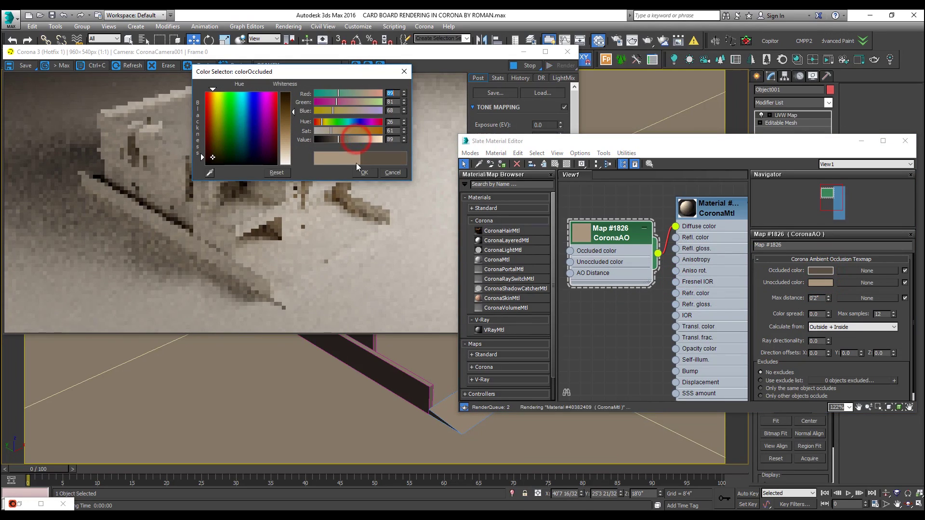
left_click(364, 172)
scroll(296, 161, "up", 1)
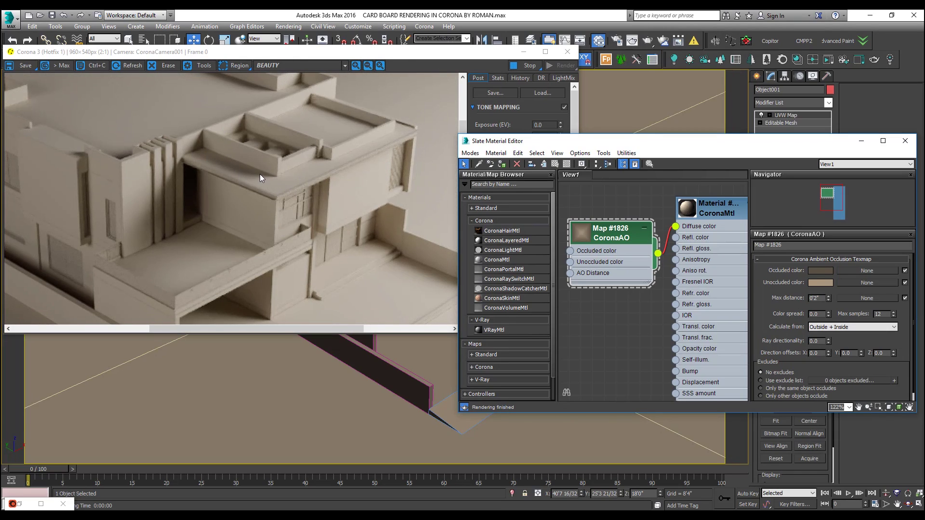
Change the CoronaAO map's occluded color to a slightly darker brown after inspecting the building's edges in the render
left_click_drag(411, 259, 307, 190)
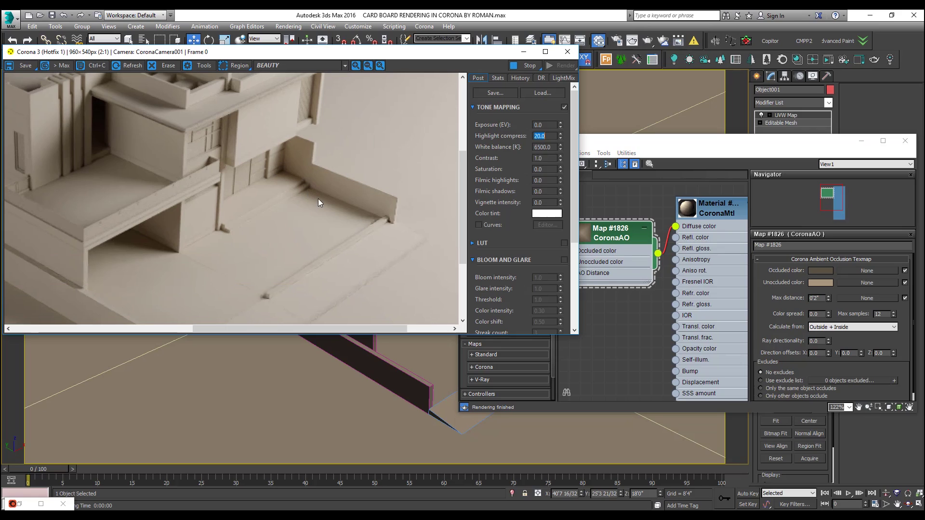
scroll(222, 218, "down", 1)
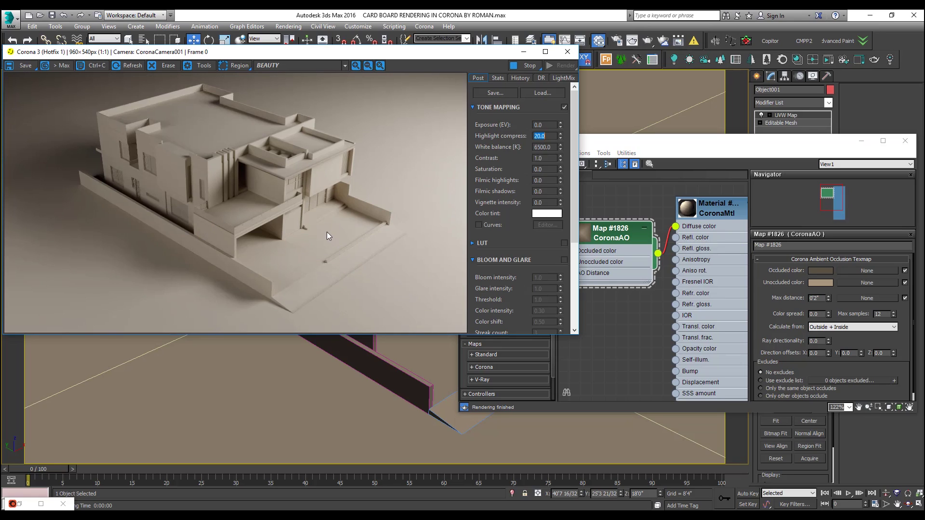
left_click(820, 270)
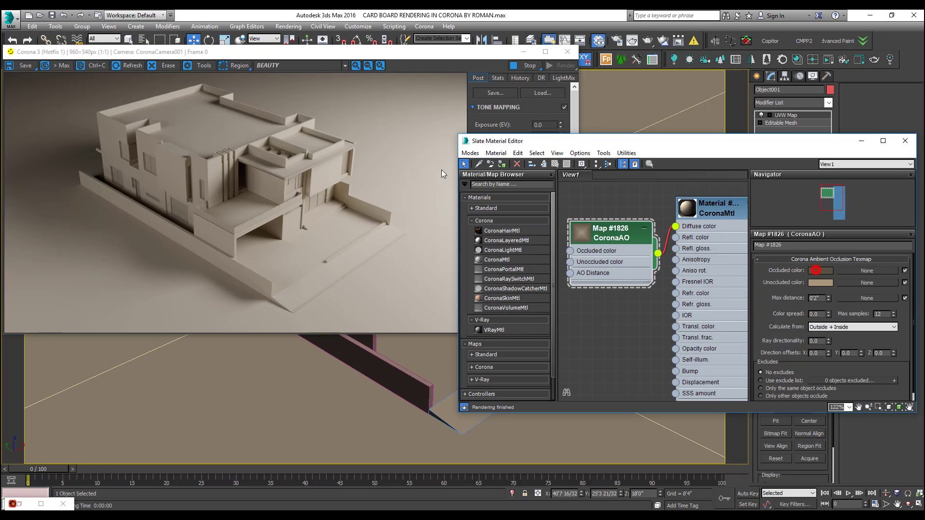
left_click(365, 172)
Set the CoronaAO max distance to 0'6" and check the edge darkening in the render up close and as a whole
left_click(816, 298)
type("6")
key("Return")
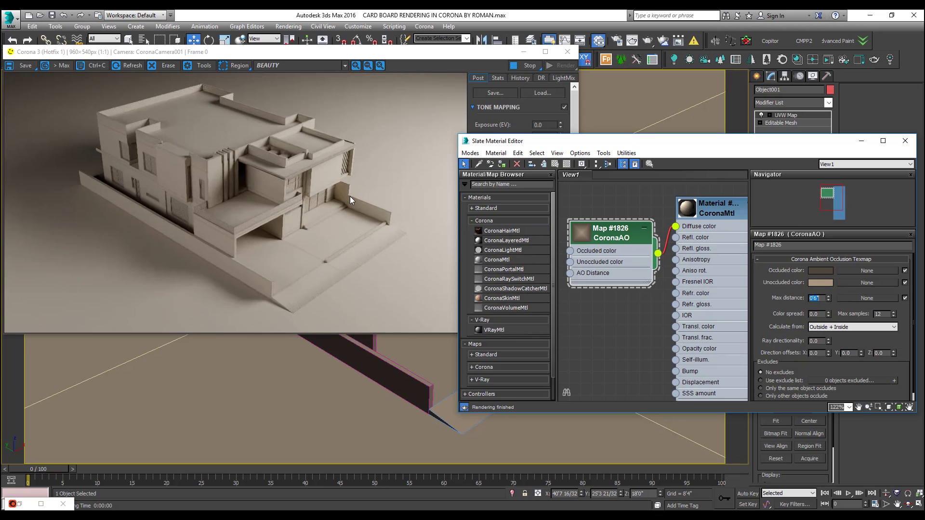
left_click(350, 195)
scroll(299, 184, "up", 1)
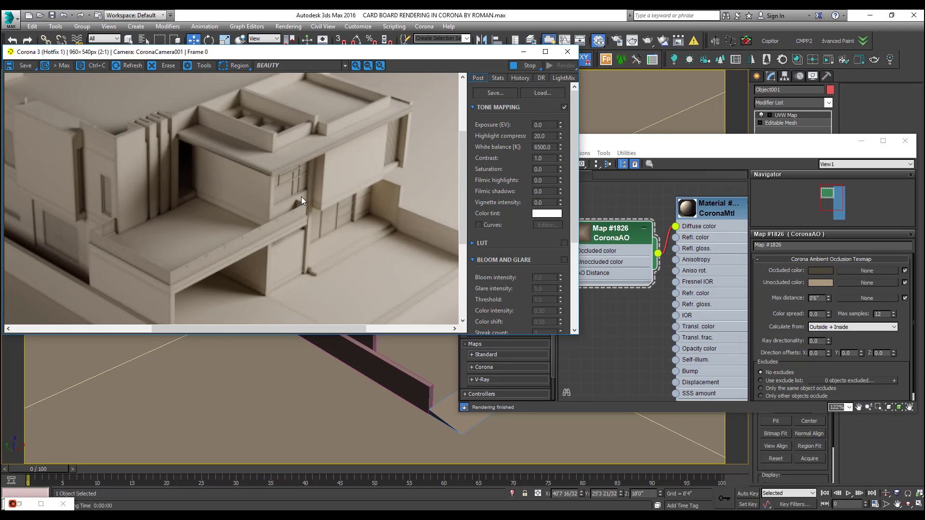
scroll(279, 160, "down", 1)
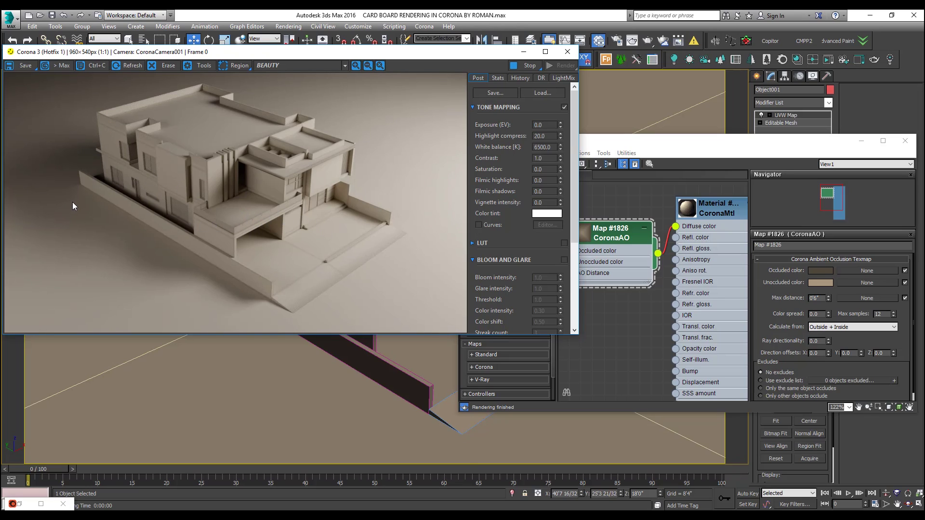
Connect a new CoronaBitmap map to the occluded color input of the CoronaAO map
left_click(548, 515)
left_click(854, 272)
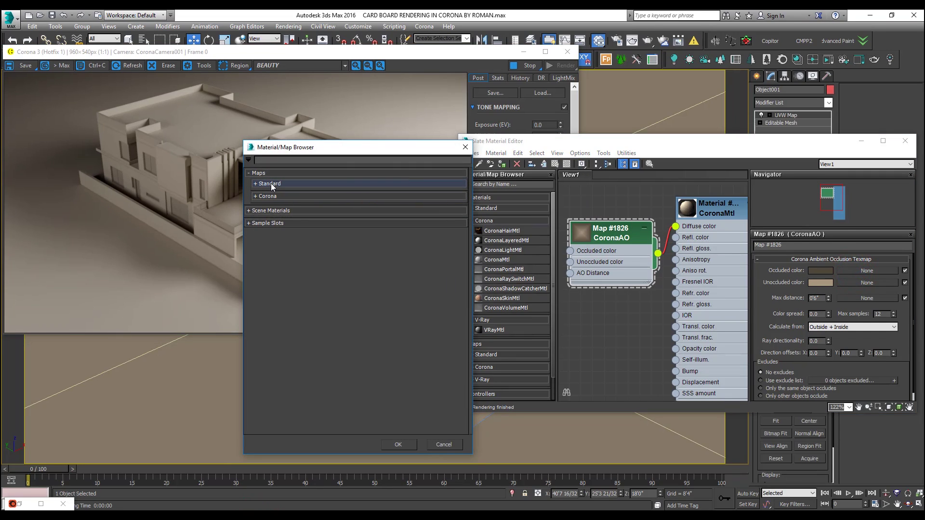
left_click(464, 146)
middle_click_drag(573, 260, 642, 249)
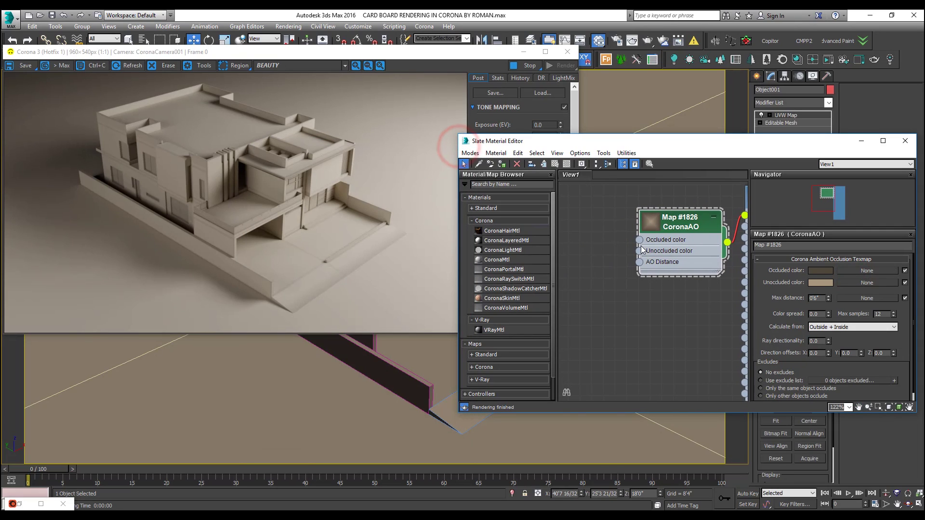
left_click_drag(639, 240, 607, 242)
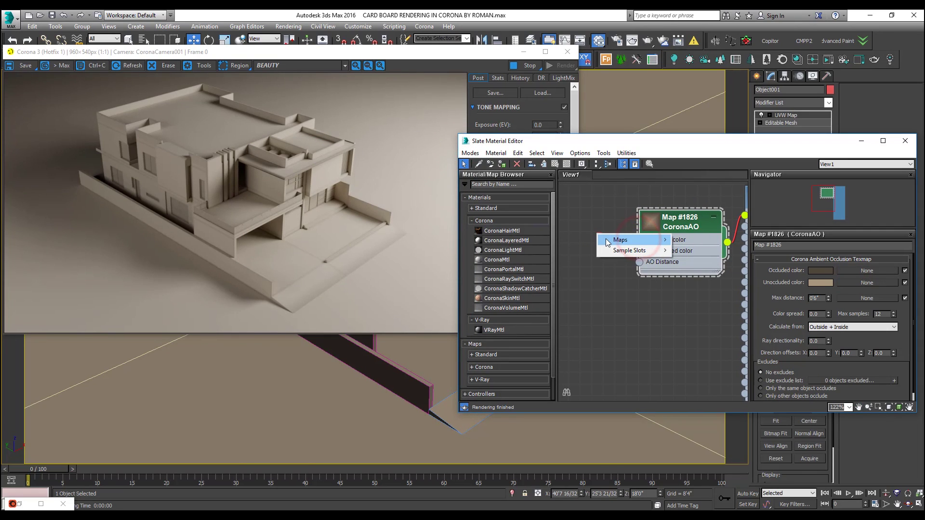
mouse_move(607, 242)
mouse_move(689, 241)
left_click(760, 258)
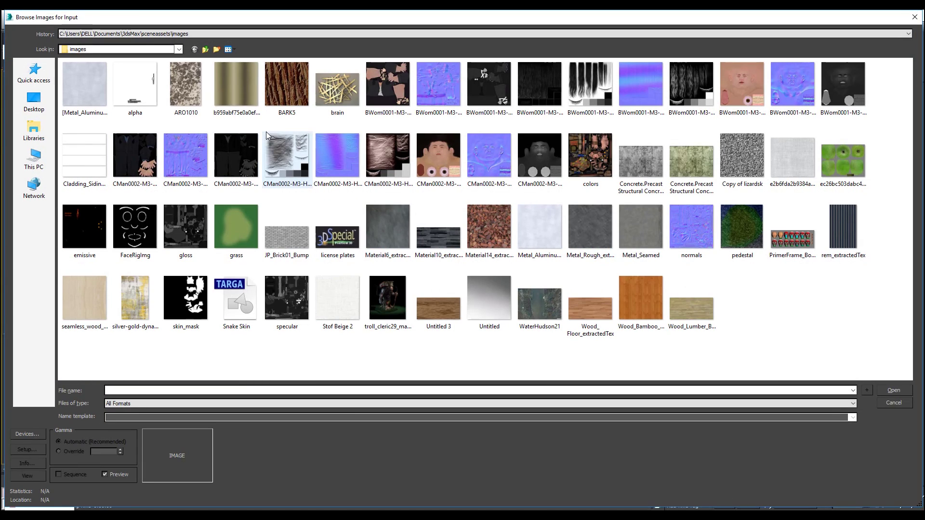
Load Wood_diffuse2.jpg from the Wood folder of the Archtextures library on drive F: into the CoronaBitmap
left_click(33, 159)
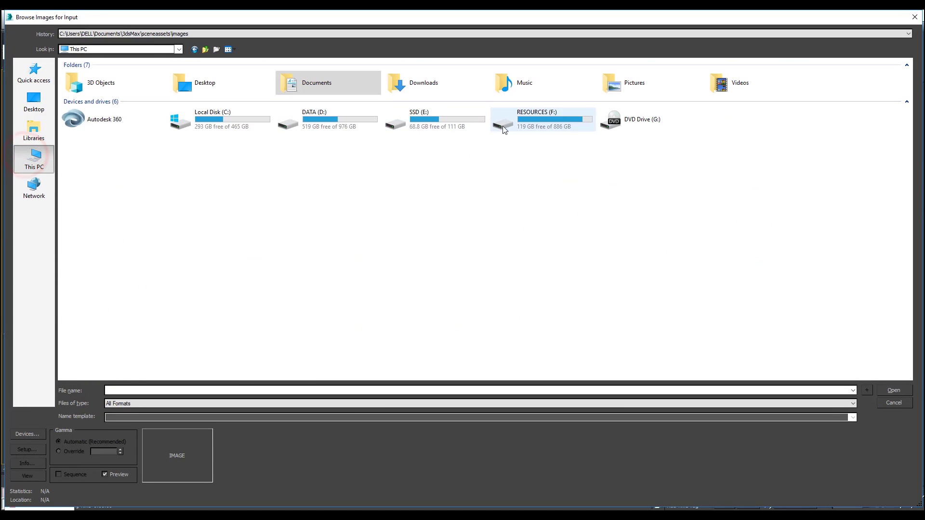
double_click(539, 119)
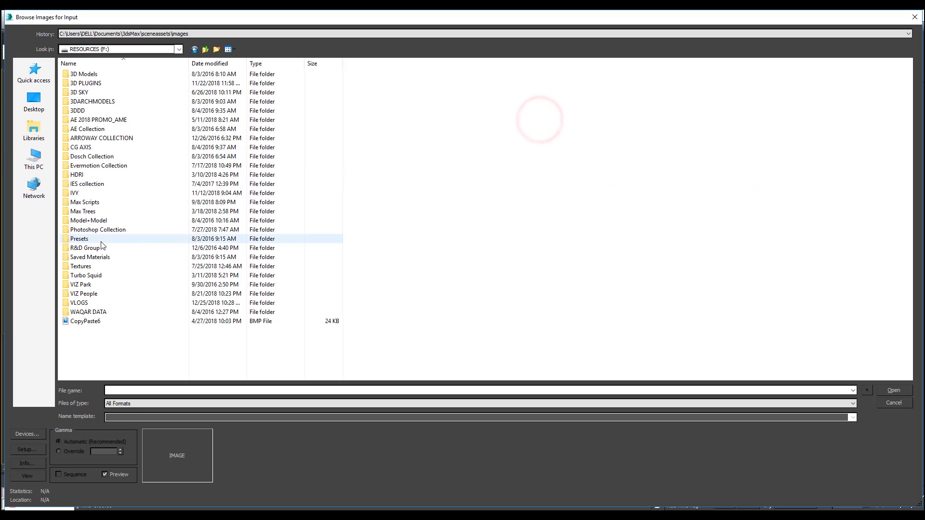
double_click(93, 267)
double_click(93, 82)
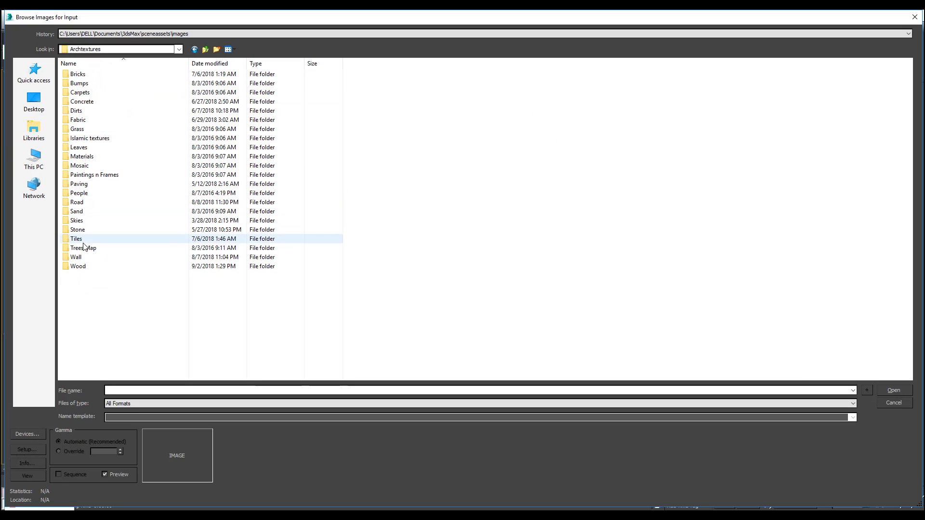
double_click(81, 266)
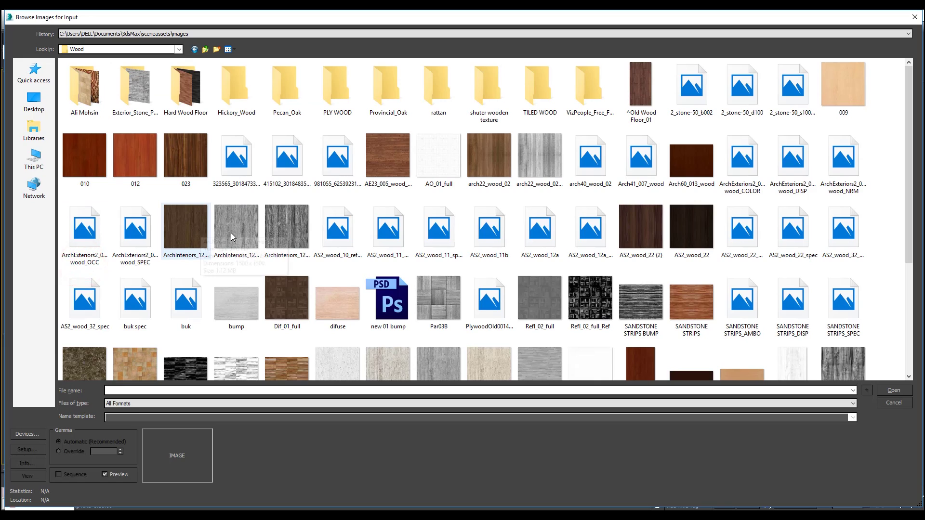
scroll(226, 234, "down", 3)
left_click(187, 261)
double_click(187, 260)
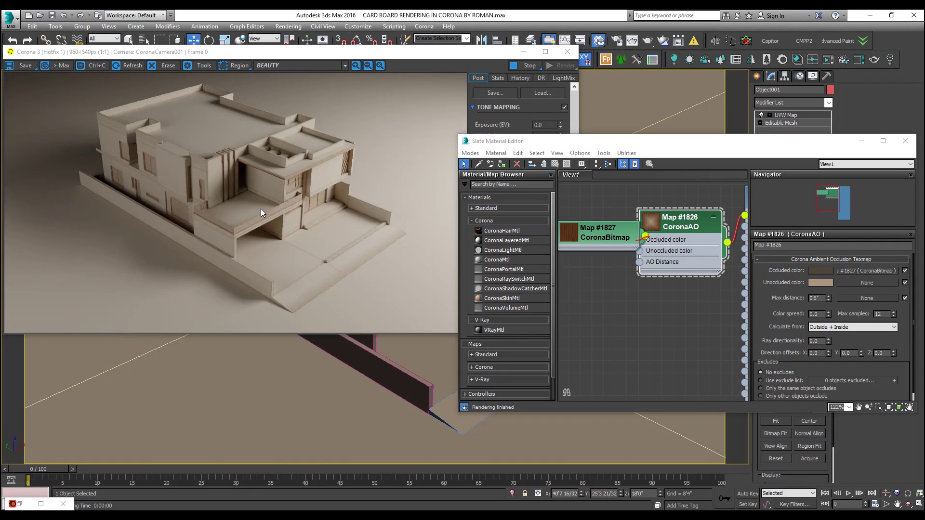
Examine the wood texture on the rendered edges and compare it with 01.jpg, switching to Photos and back to 3ds Max
scroll(261, 209, "up", 1)
middle_click_drag(349, 174, 226, 186)
middle_click_drag(183, 150, 243, 186)
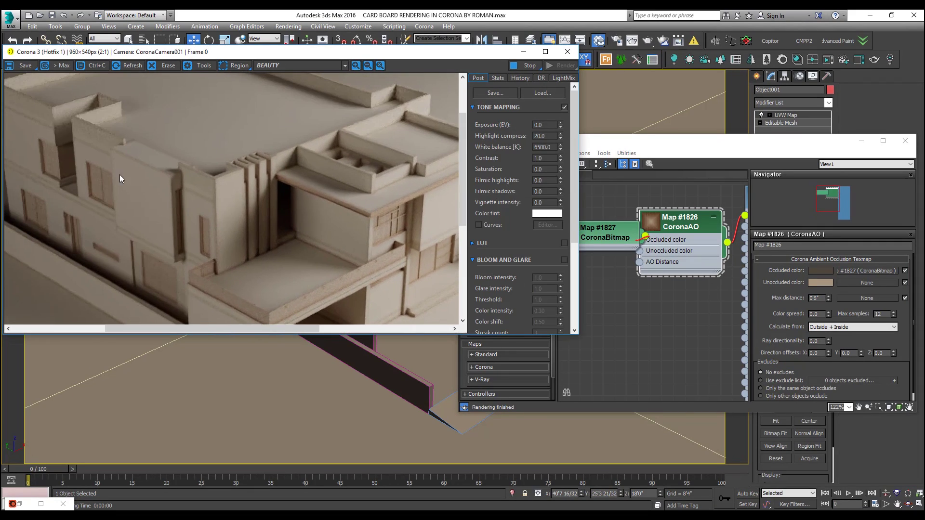
scroll(134, 175, "down", 1)
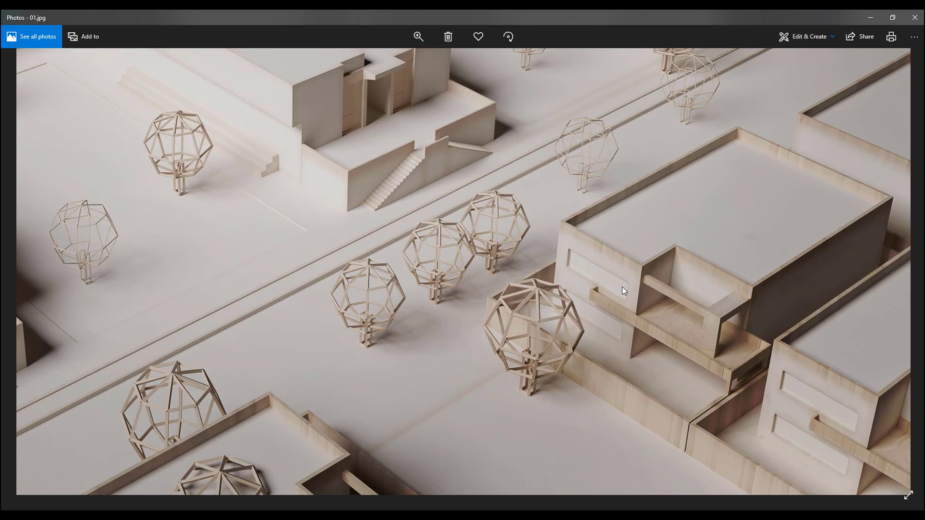
left_click(628, 287)
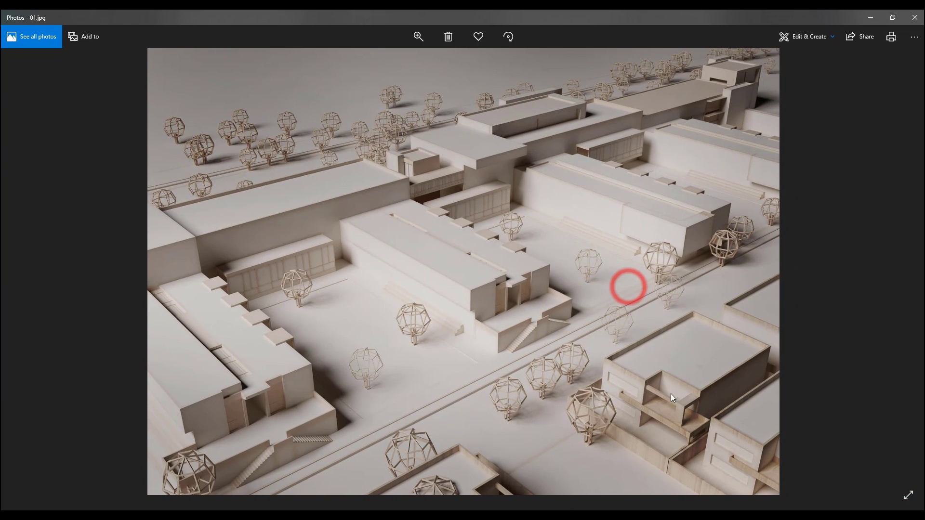
mouse_move(243, 515)
left_click(235, 476)
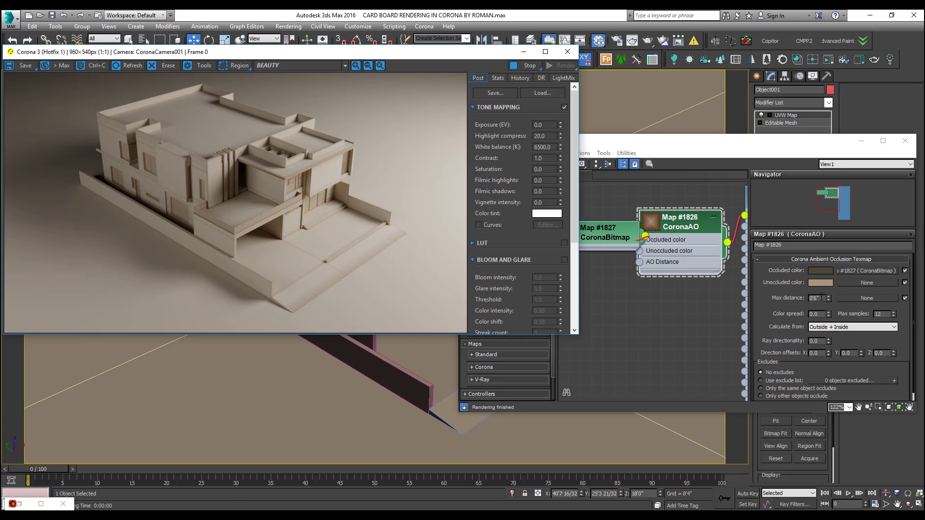
Set the CoronaAO max distance to 0'2" and check the wood-textured edges in the render
double_click(820, 297)
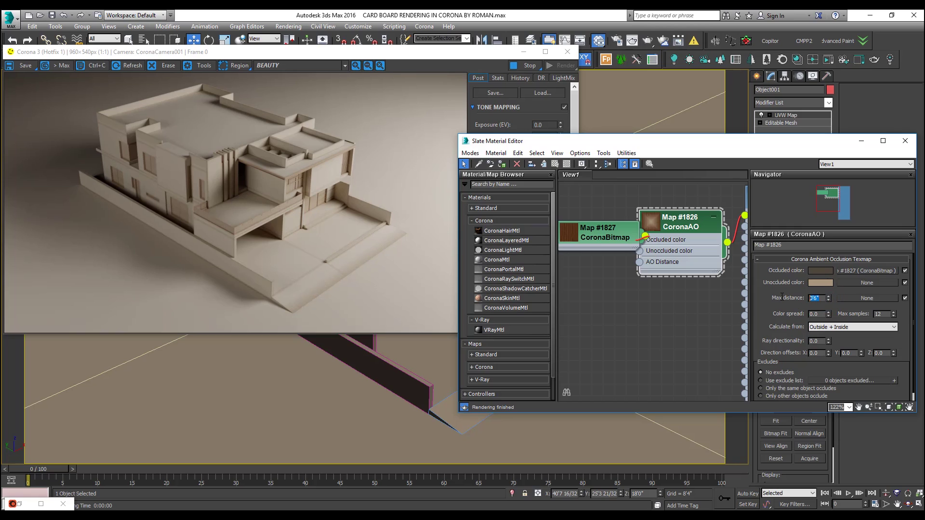
type("2")
key("Return")
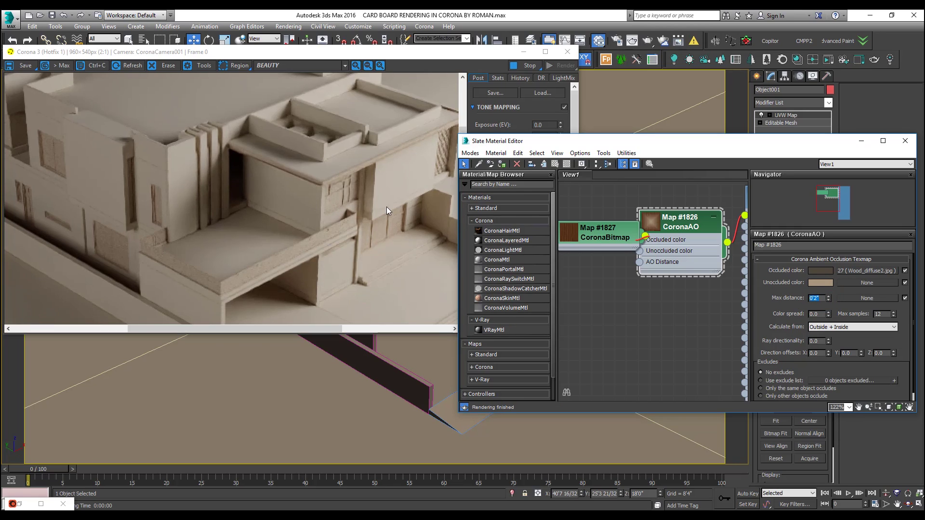
left_click(308, 195)
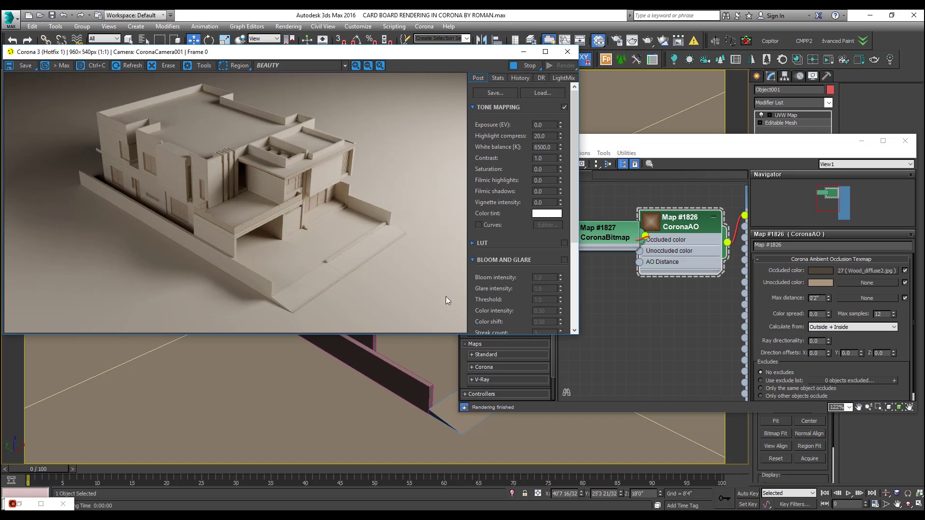
Pan the camera view slightly to reframe the house in the interactive render
middle_click(423, 403)
middle_click_drag(398, 363, 419, 379)
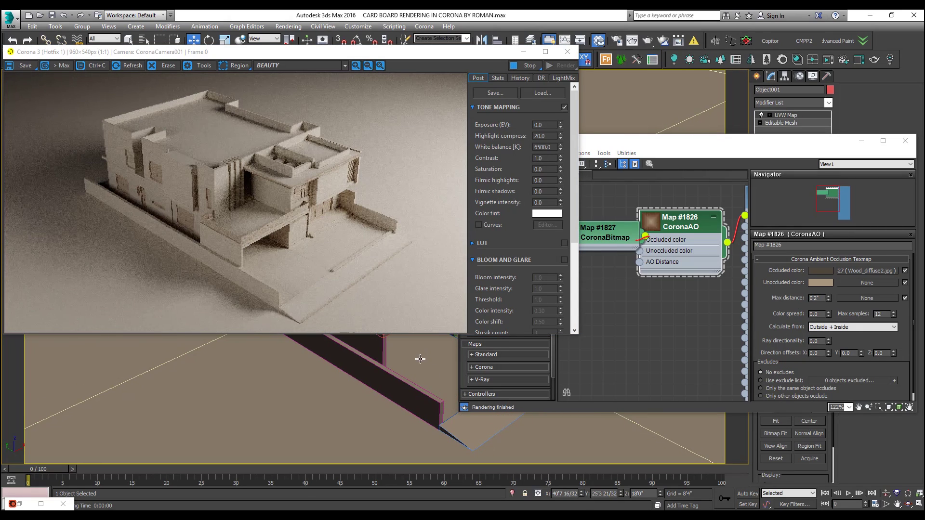